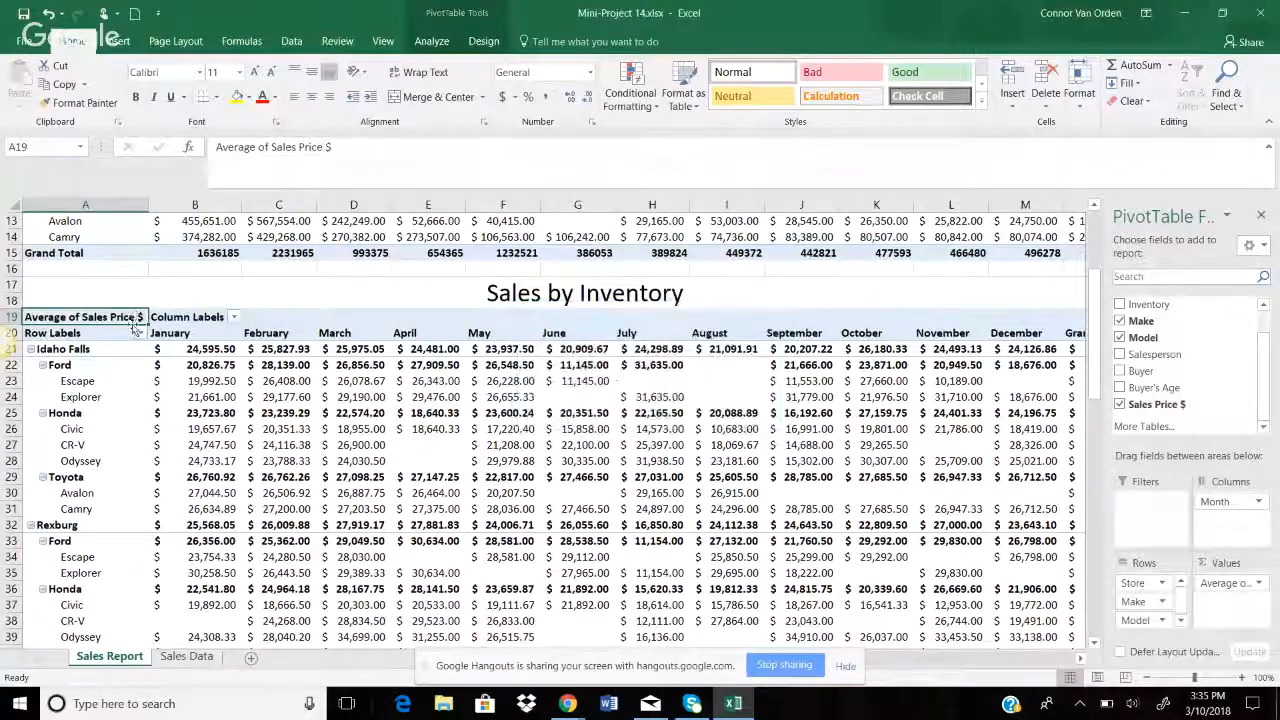
{"action": "left_click_drag", "start_coordinate": [129, 316], "coordinate": [660, 509]}
{"action": "mouse_move", "coordinate": [937, 620]}
{"action": "left_mouse_down"}
{"action": "mouse_move", "coordinate": [1055, 683]}
{"action": "mouse_move", "coordinate": [955, 525]}
{"action": "mouse_move", "coordinate": [947, 628]}
{"action": "left_mouse_up"}
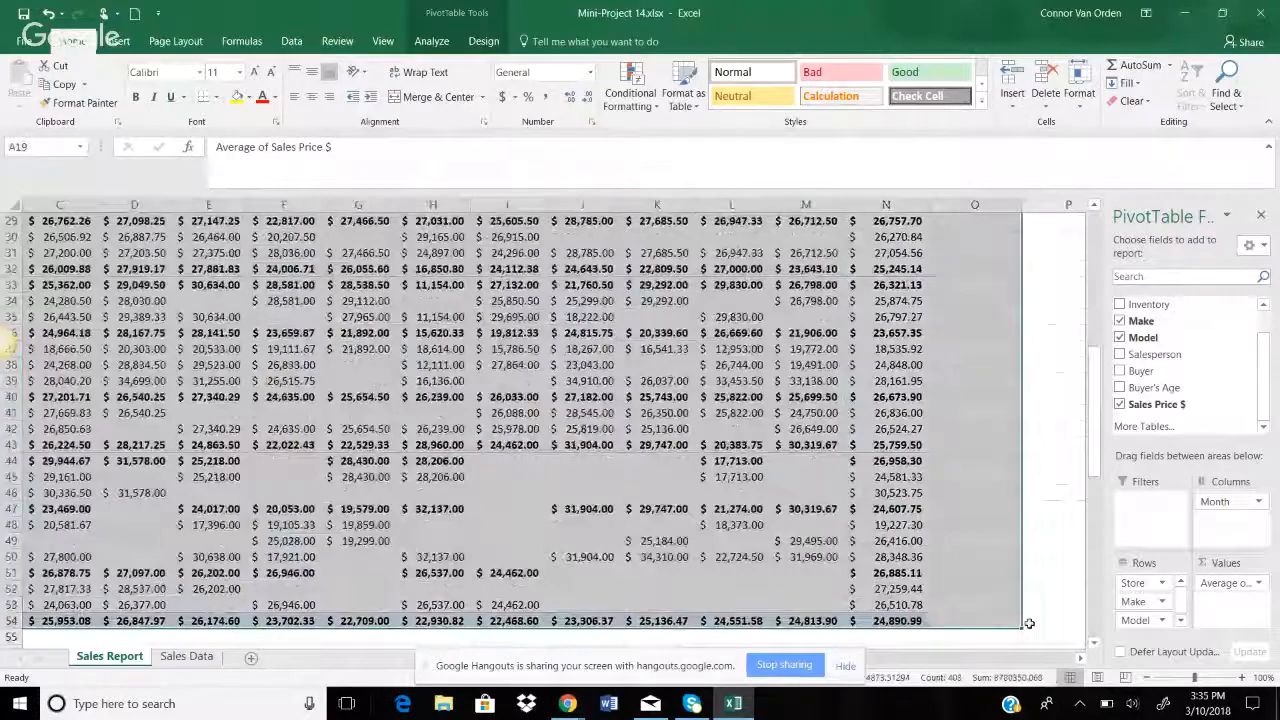
{"action": "left_click_drag", "start_coordinate": [1145, 304], "coordinate": [1161, 513]}
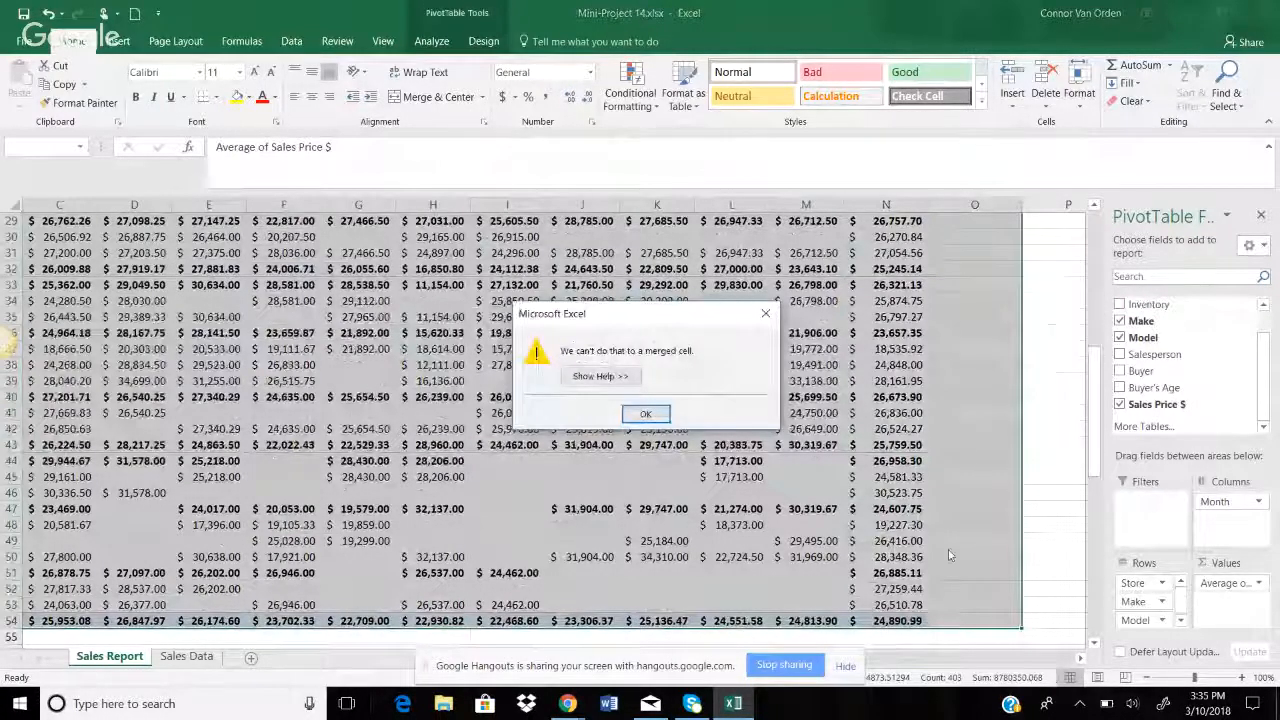
{"action": "left_click", "coordinate": [640, 416]}
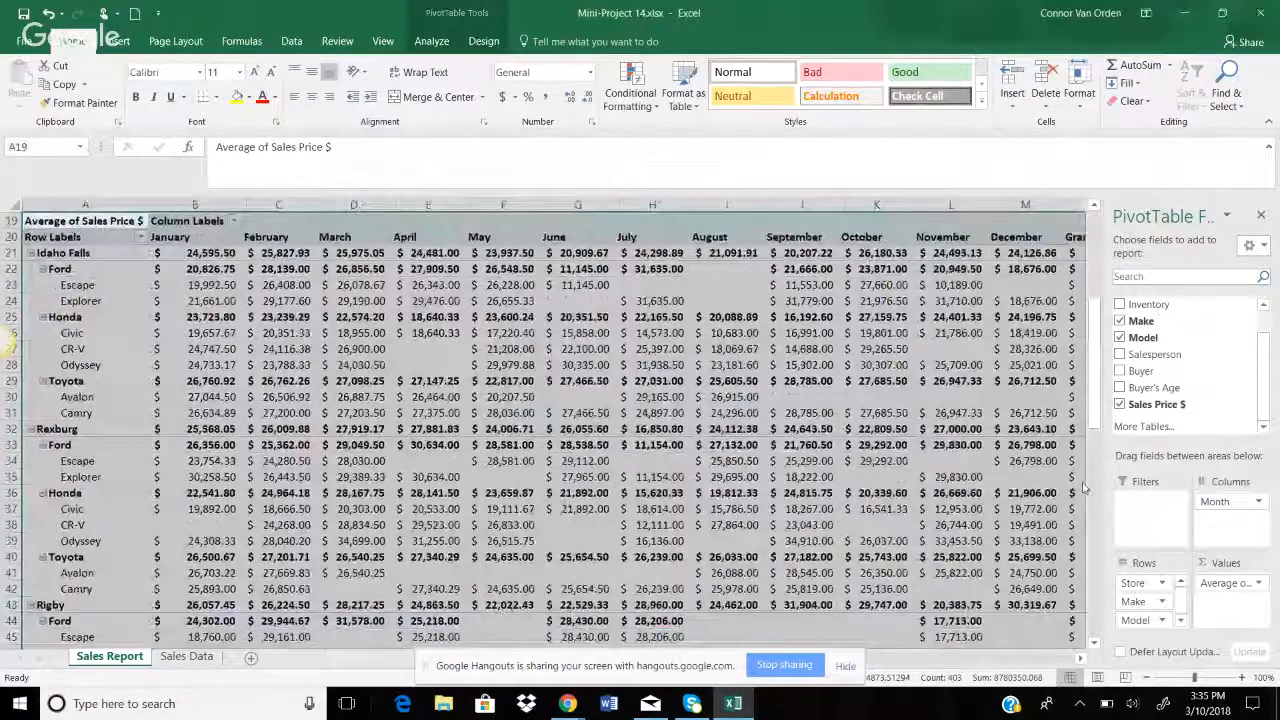
{"action": "scroll", "coordinate": [1083, 487], "scroll_direction": "up", "scroll_amount": 6}
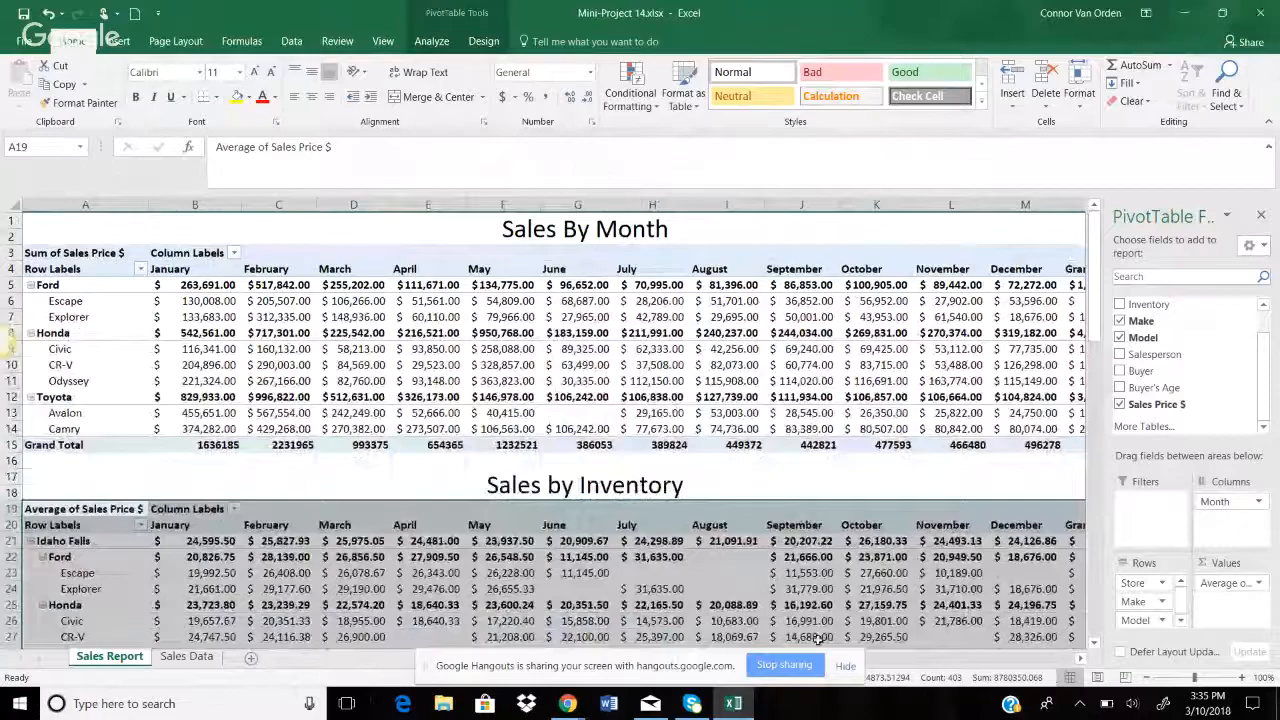
{"action": "scroll", "coordinate": [1095, 330], "scroll_direction": "down", "scroll_amount": 1}
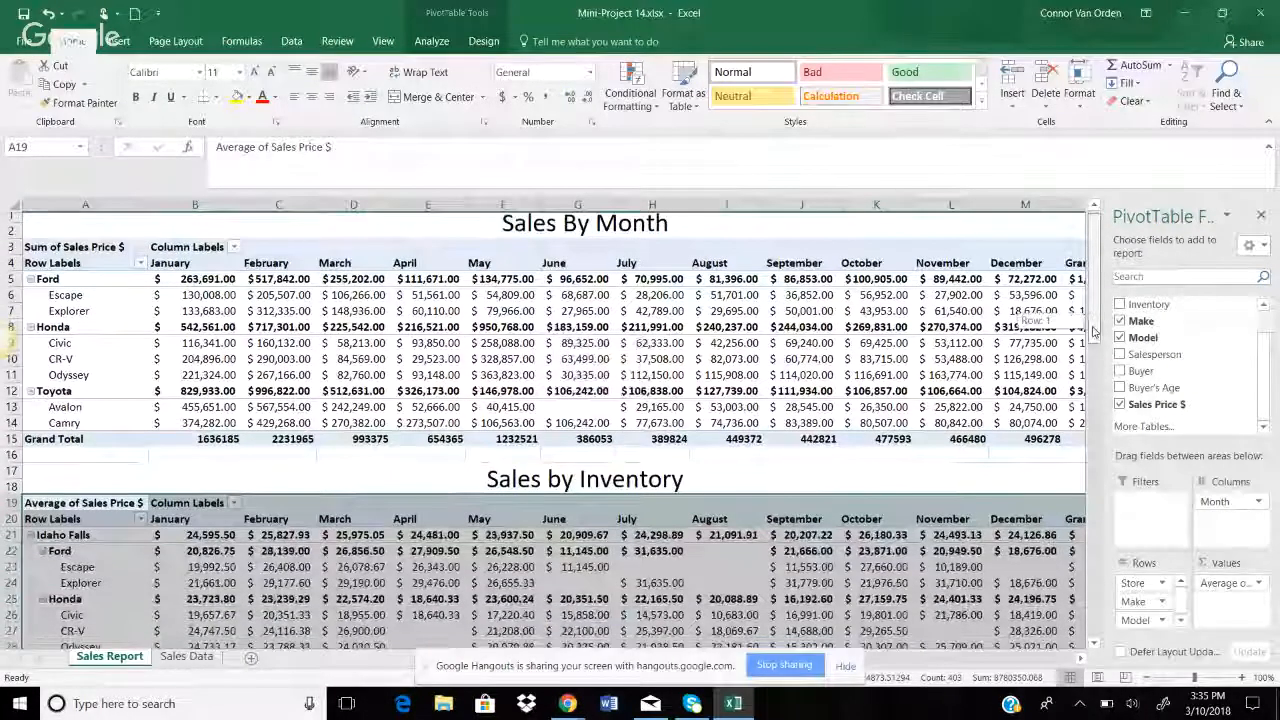
{"action": "scroll", "coordinate": [1095, 332], "scroll_direction": "down", "scroll_amount": 1}
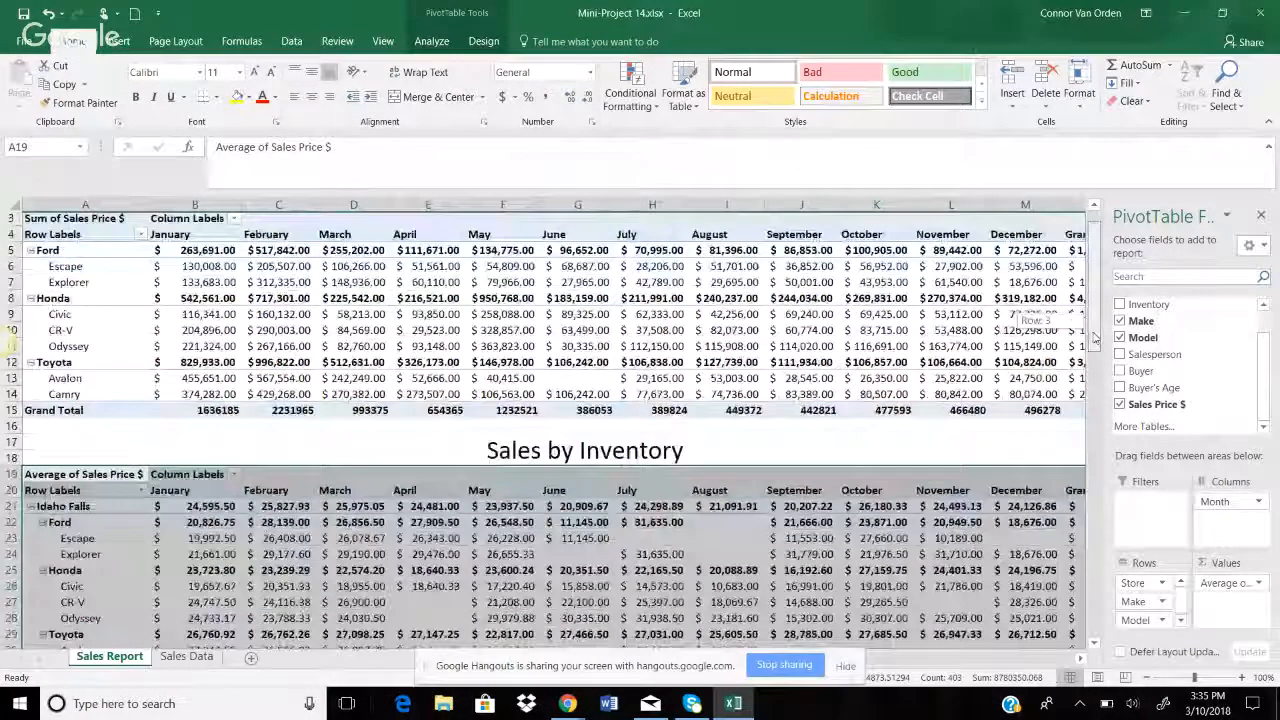
{"action": "left_click_drag", "start_coordinate": [1095, 338], "coordinate": [1095, 325]}
{"action": "left_click", "coordinate": [1081, 659]}
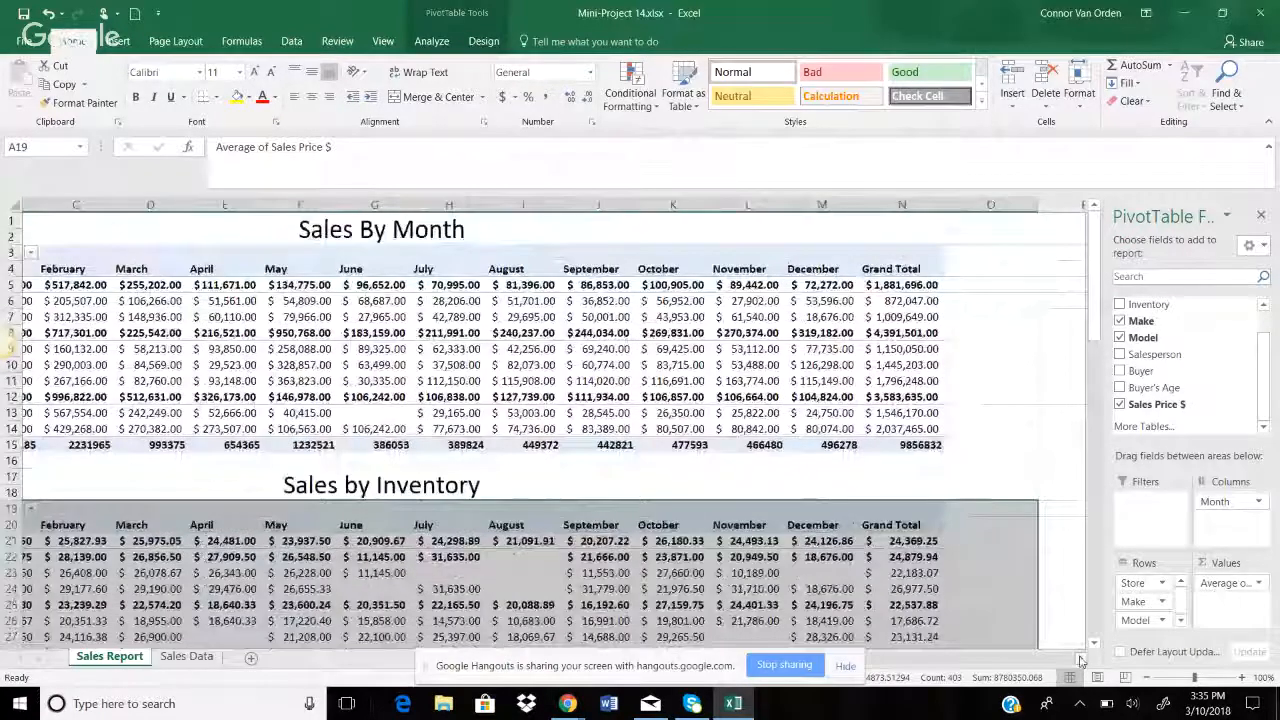
{"action": "left_click", "coordinate": [846, 666]}
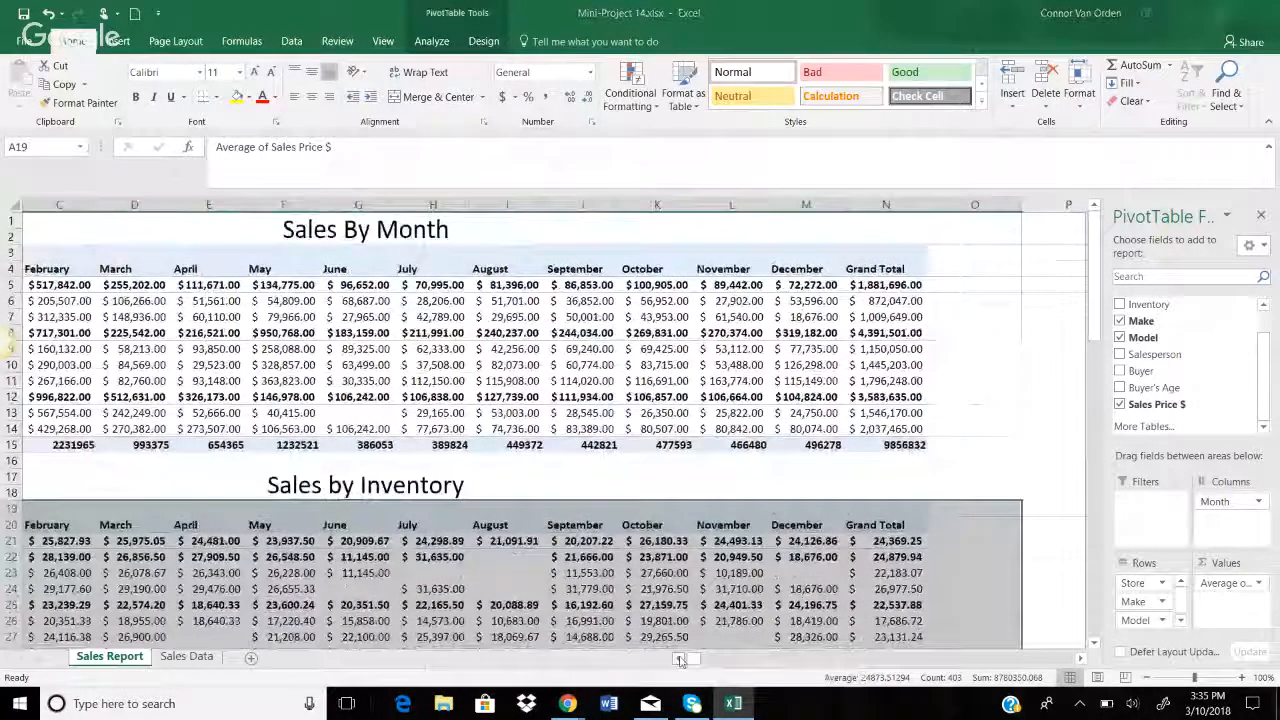
{"action": "left_click", "coordinate": [681, 660]}
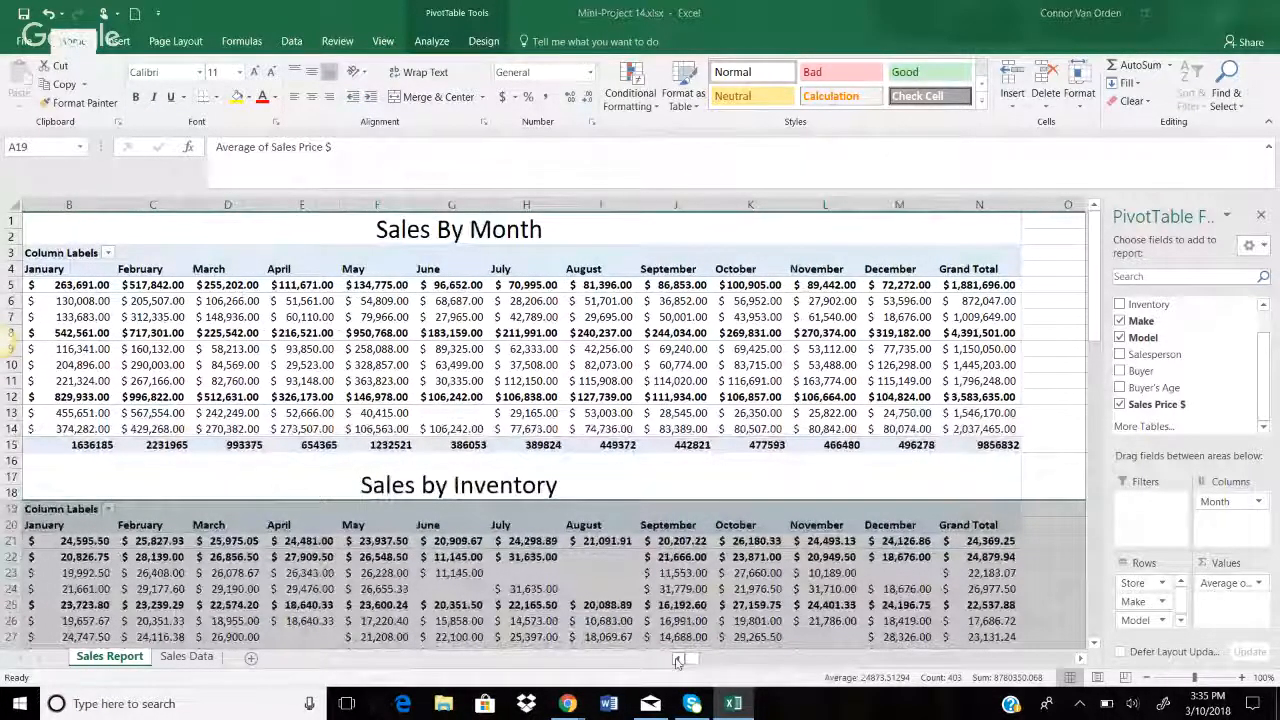
{"action": "left_click", "coordinate": [678, 660]}
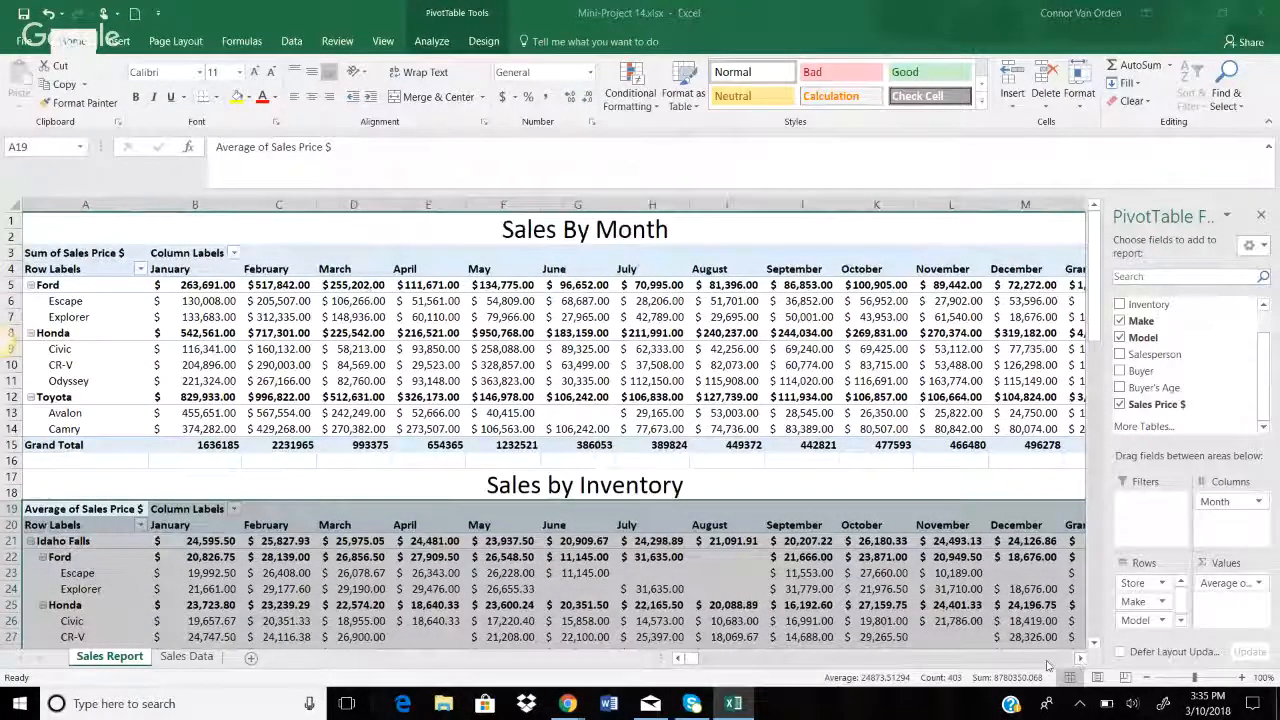
{"action": "left_click", "coordinate": [185, 656]}
{"action": "left_click_drag", "start_coordinate": [958, 658], "coordinate": [958, 658]}
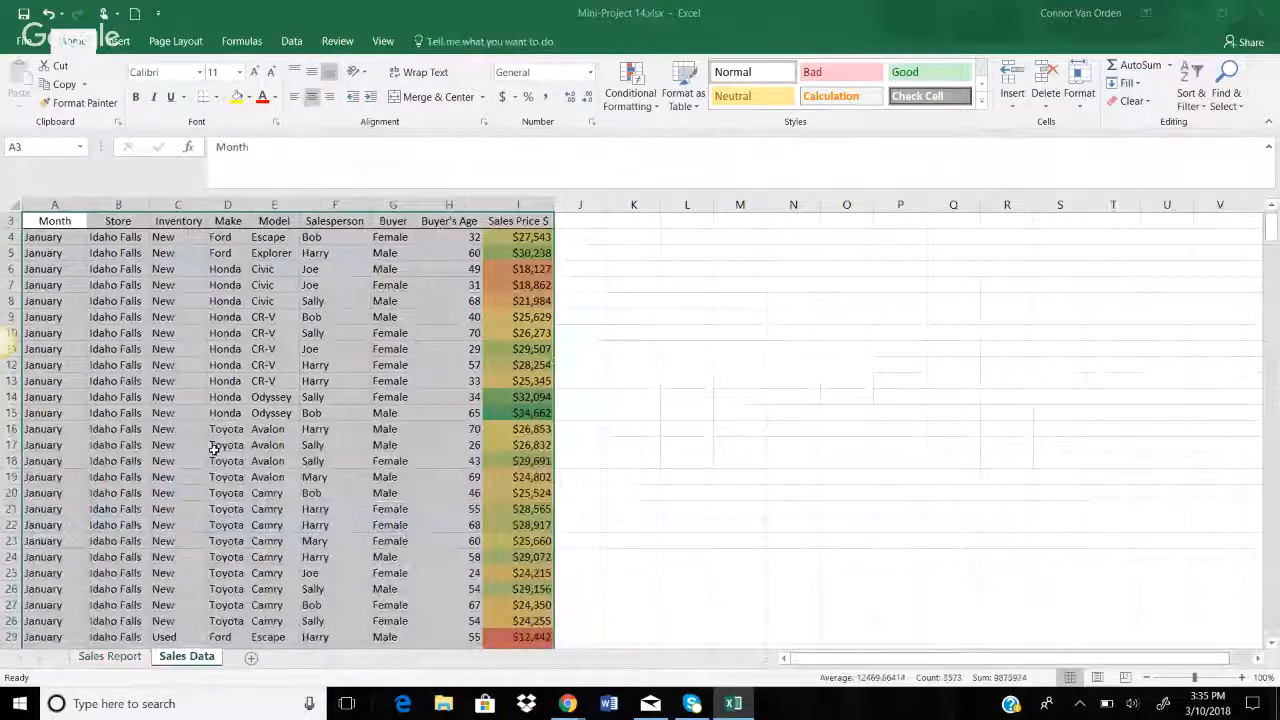
{"action": "scroll", "coordinate": [181, 476], "scroll_direction": "up", "scroll_amount": 1}
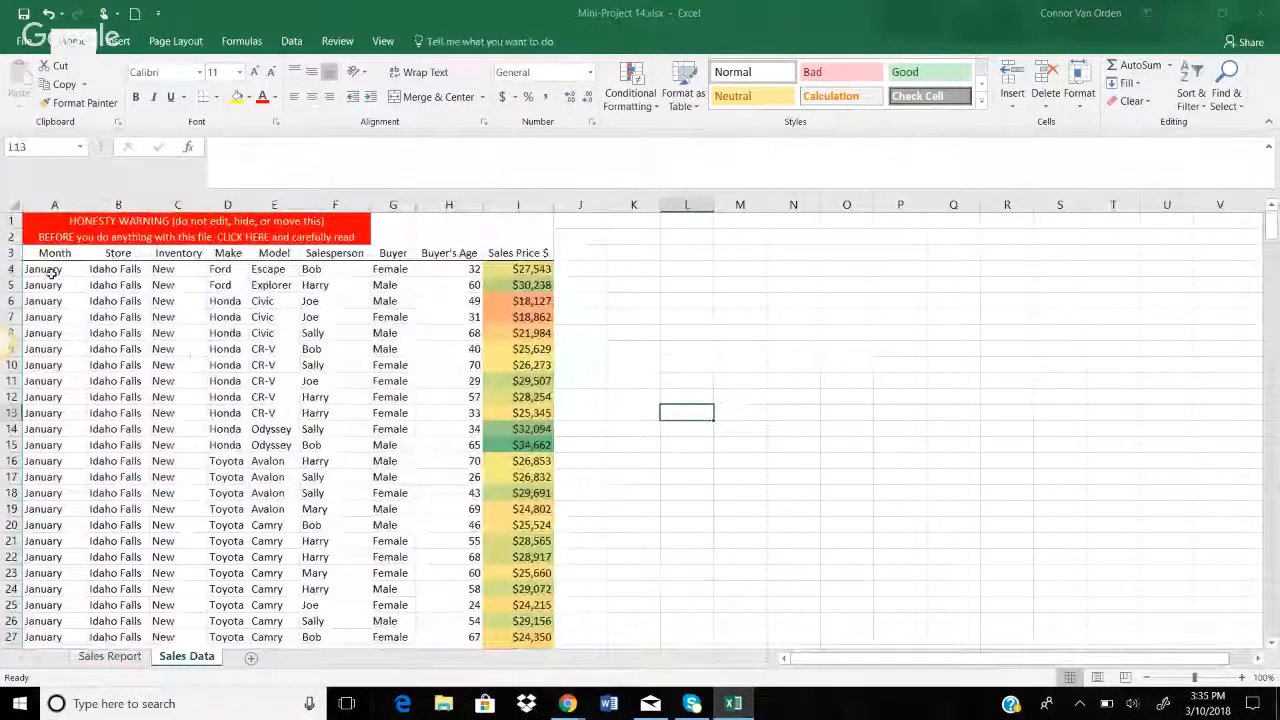
{"action": "left_click_drag", "start_coordinate": [40, 271], "coordinate": [99, 559]}
{"action": "left_click_drag", "start_coordinate": [172, 271], "coordinate": [230, 525]}
{"action": "left_click_drag", "start_coordinate": [256, 269], "coordinate": [313, 494]}
{"action": "left_click_drag", "start_coordinate": [325, 315], "coordinate": [396, 493]}
{"action": "left_click_drag", "start_coordinate": [438, 302], "coordinate": [524, 461]}
{"action": "left_click_drag", "start_coordinate": [31, 257], "coordinate": [525, 430]}
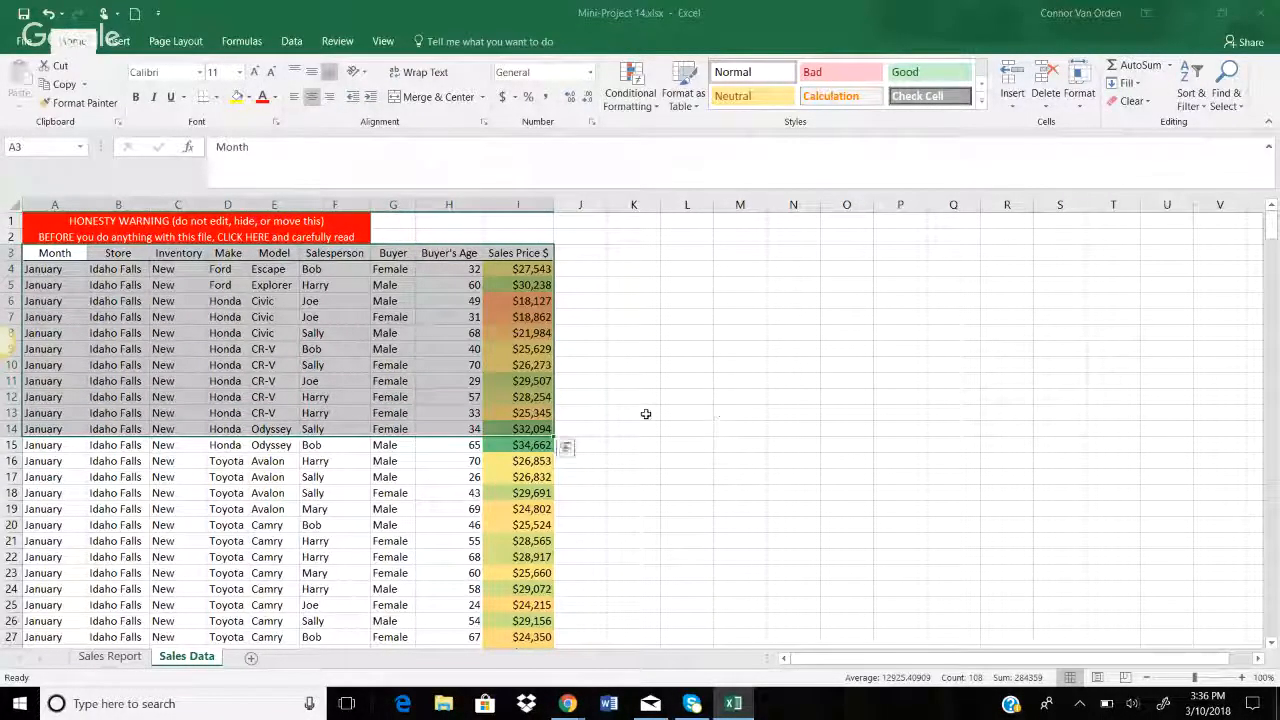
{"action": "left_click", "coordinate": [112, 664]}
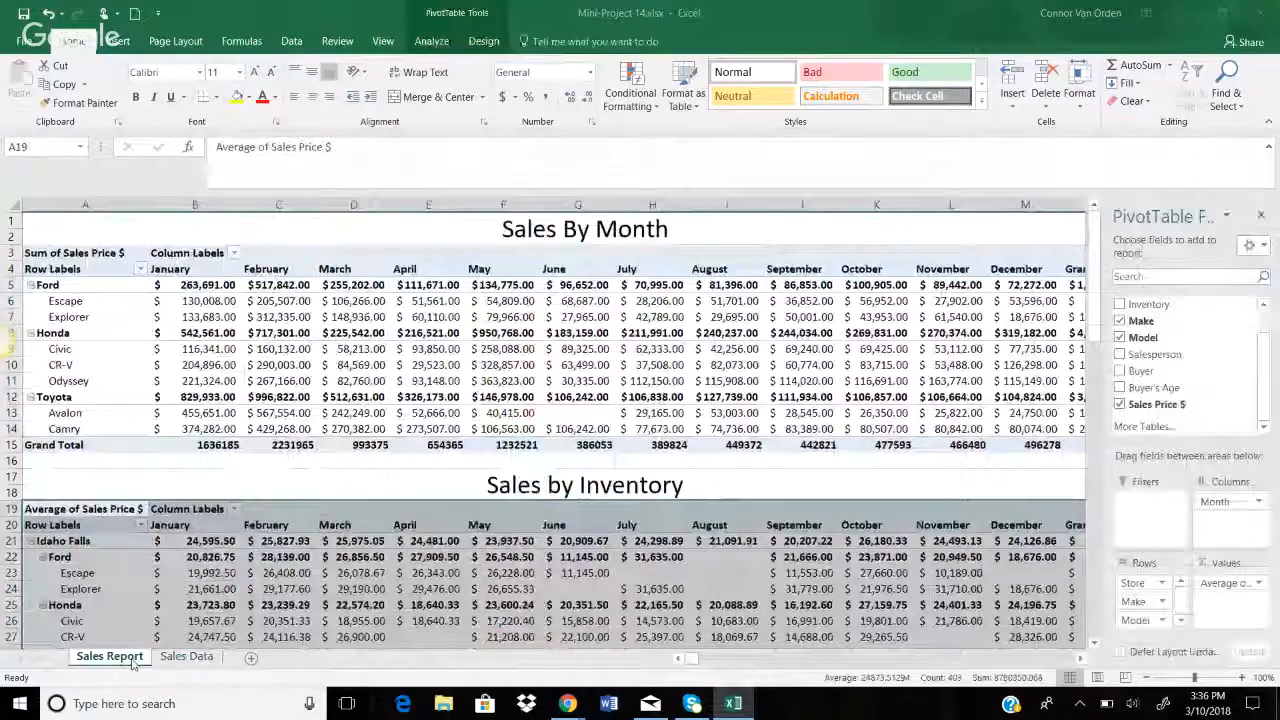
{"action": "left_click", "coordinate": [186, 657]}
{"action": "left_click", "coordinate": [548, 396]}
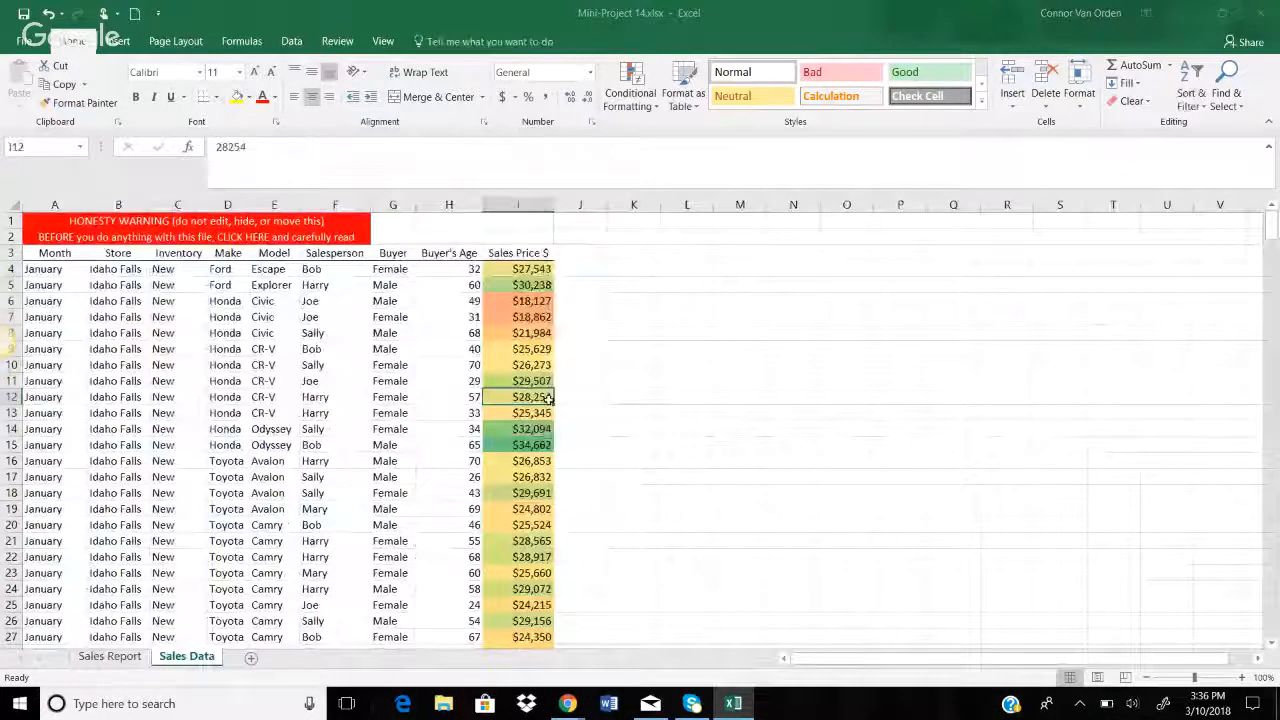
{"action": "left_click", "coordinate": [565, 397]}
{"action": "scroll", "coordinate": [568, 440], "scroll_direction": "down", "scroll_amount": 1}
{"action": "scroll", "coordinate": [568, 478], "scroll_direction": "up", "scroll_amount": 1}
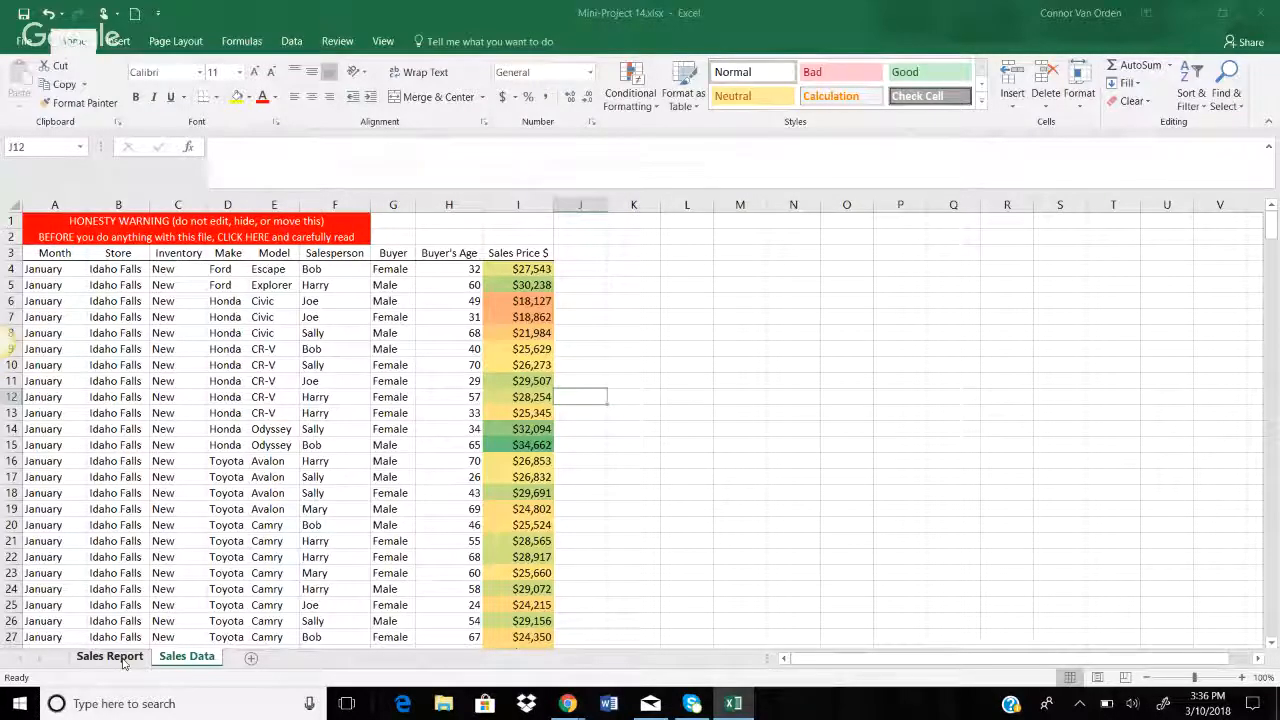
{"action": "left_click", "coordinate": [122, 662]}
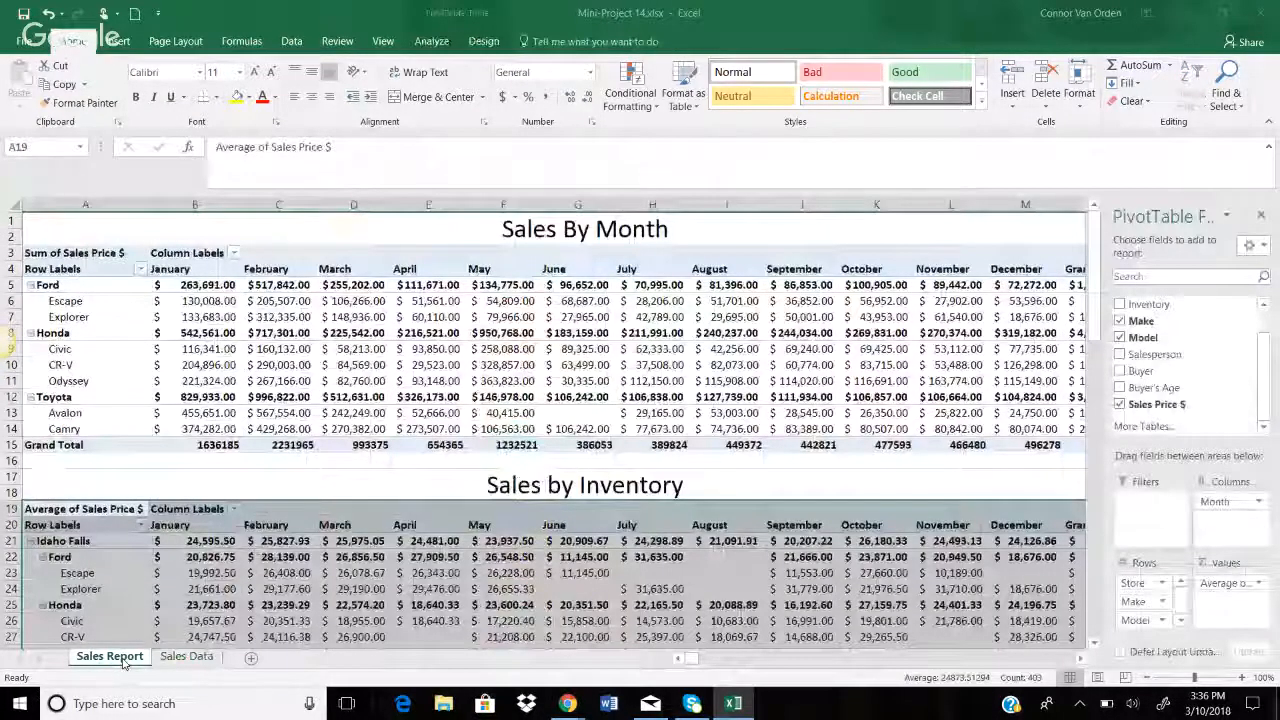
Unmerge the merged 'Sales by Inventory' title cells
{"action": "scroll", "coordinate": [350, 531], "scroll_direction": "down", "scroll_amount": 2}
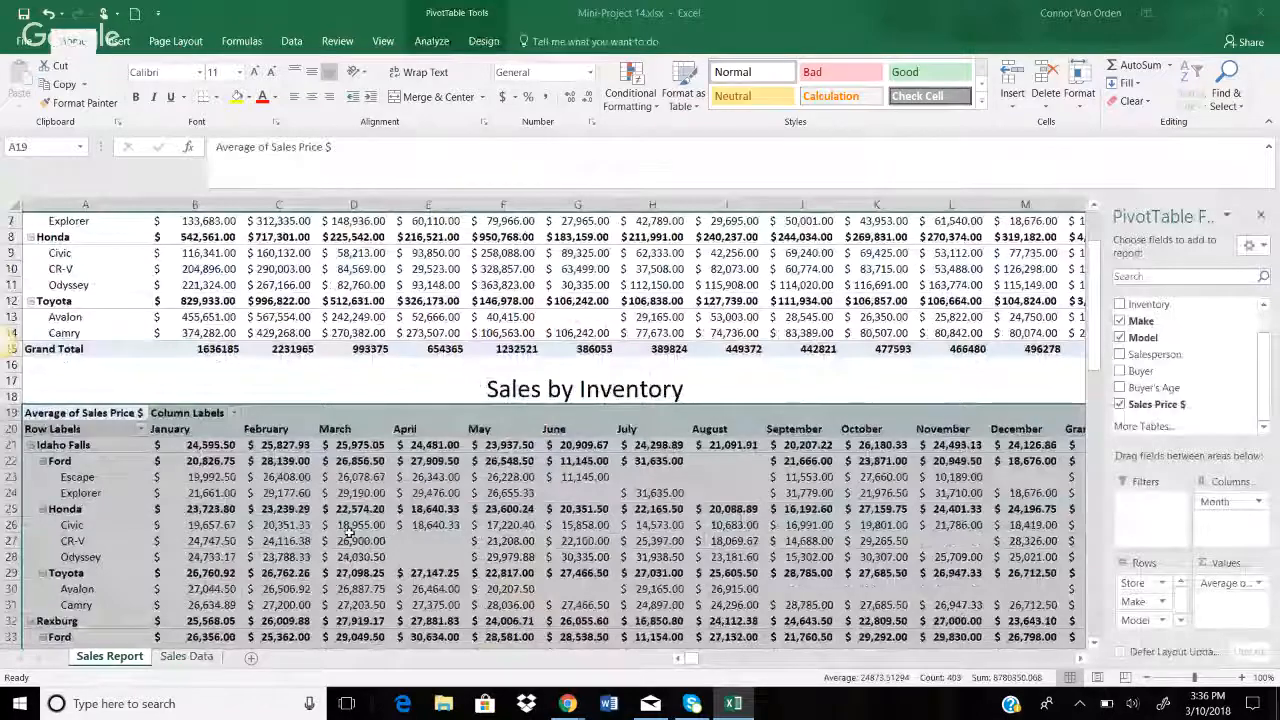
{"action": "scroll", "coordinate": [350, 532], "scroll_direction": "down", "scroll_amount": 1}
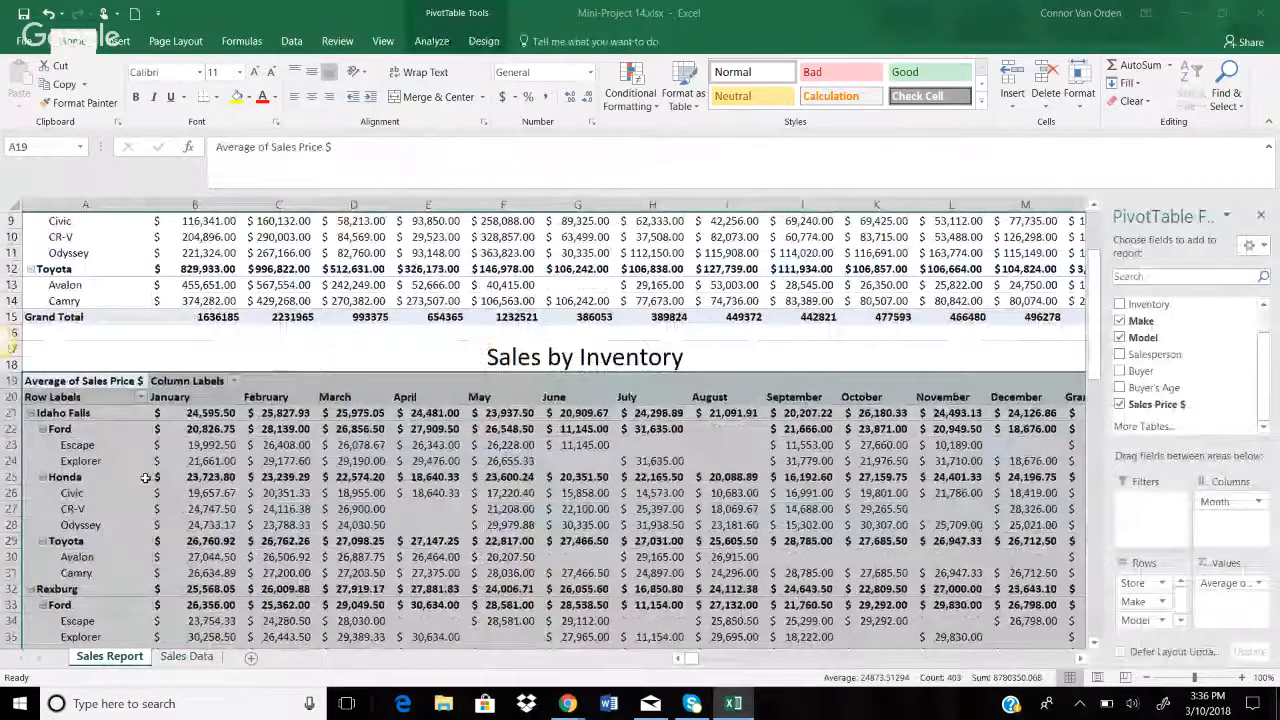
{"action": "scroll", "coordinate": [595, 490], "scroll_direction": "down", "scroll_amount": 4}
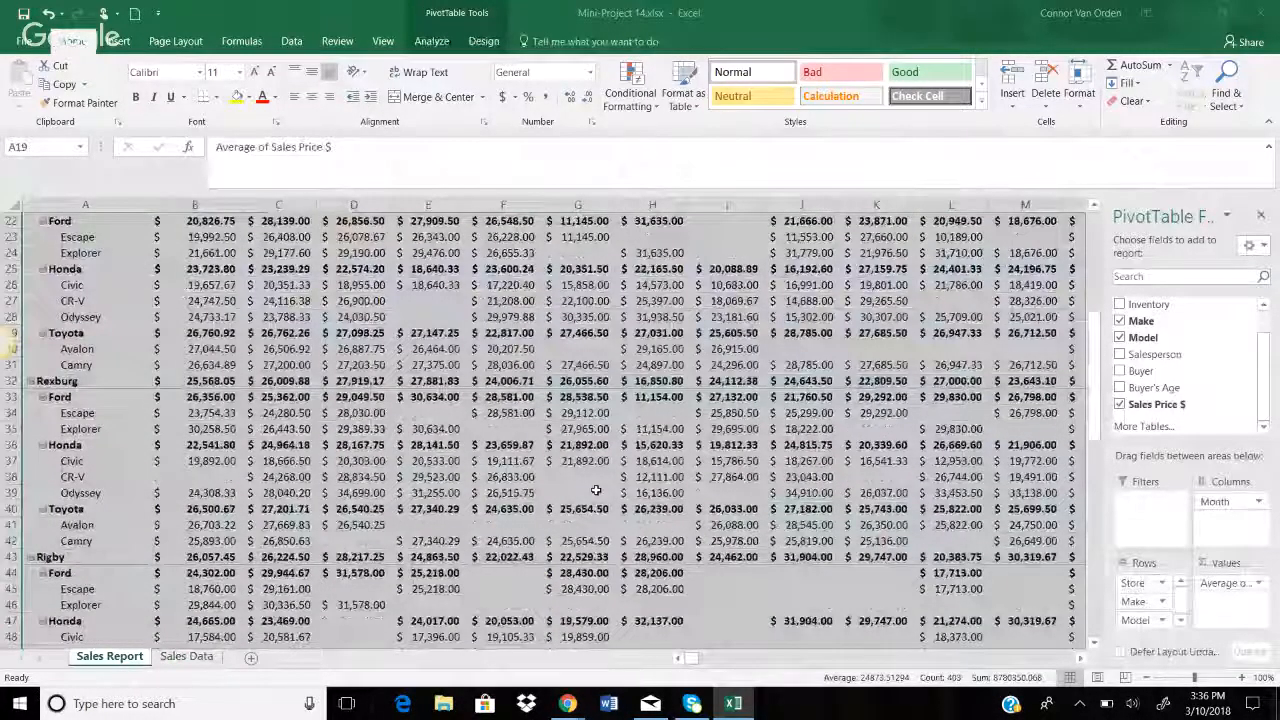
{"action": "scroll", "coordinate": [595, 490], "scroll_direction": "down", "scroll_amount": 6}
{"action": "left_click", "coordinate": [278, 476]}
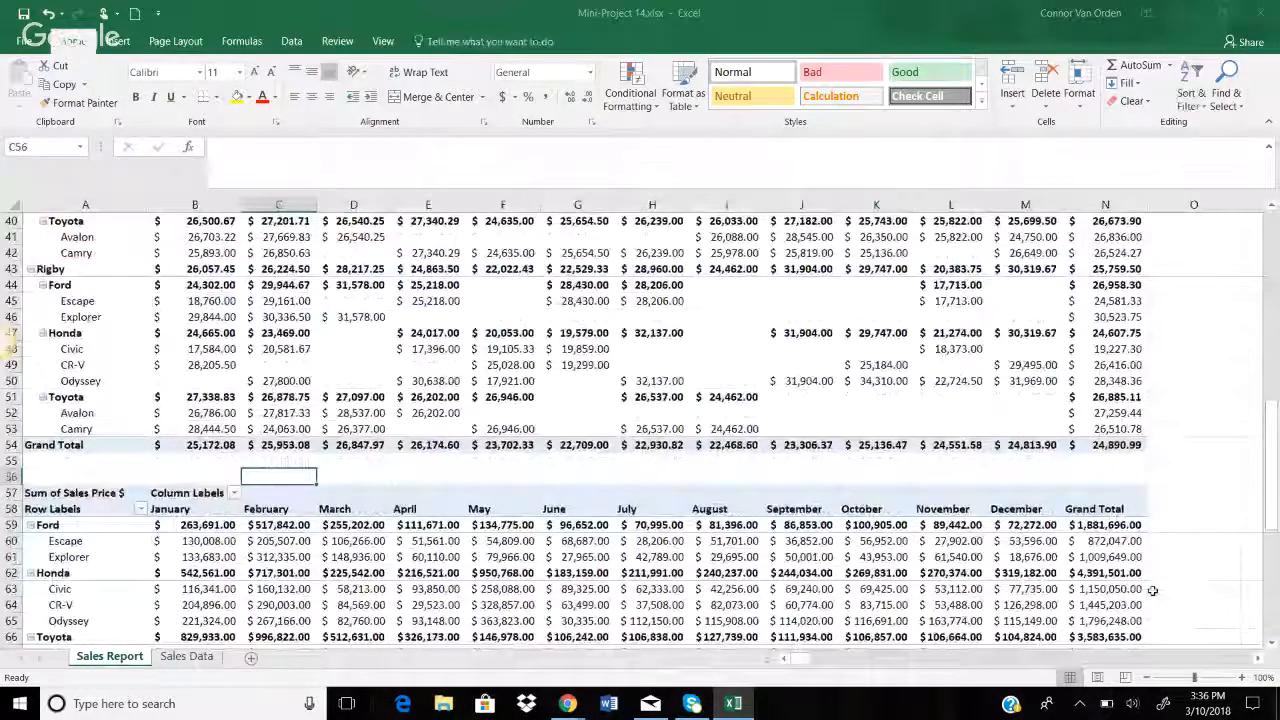
{"action": "scroll", "coordinate": [1152, 590], "scroll_direction": "up", "scroll_amount": 5}
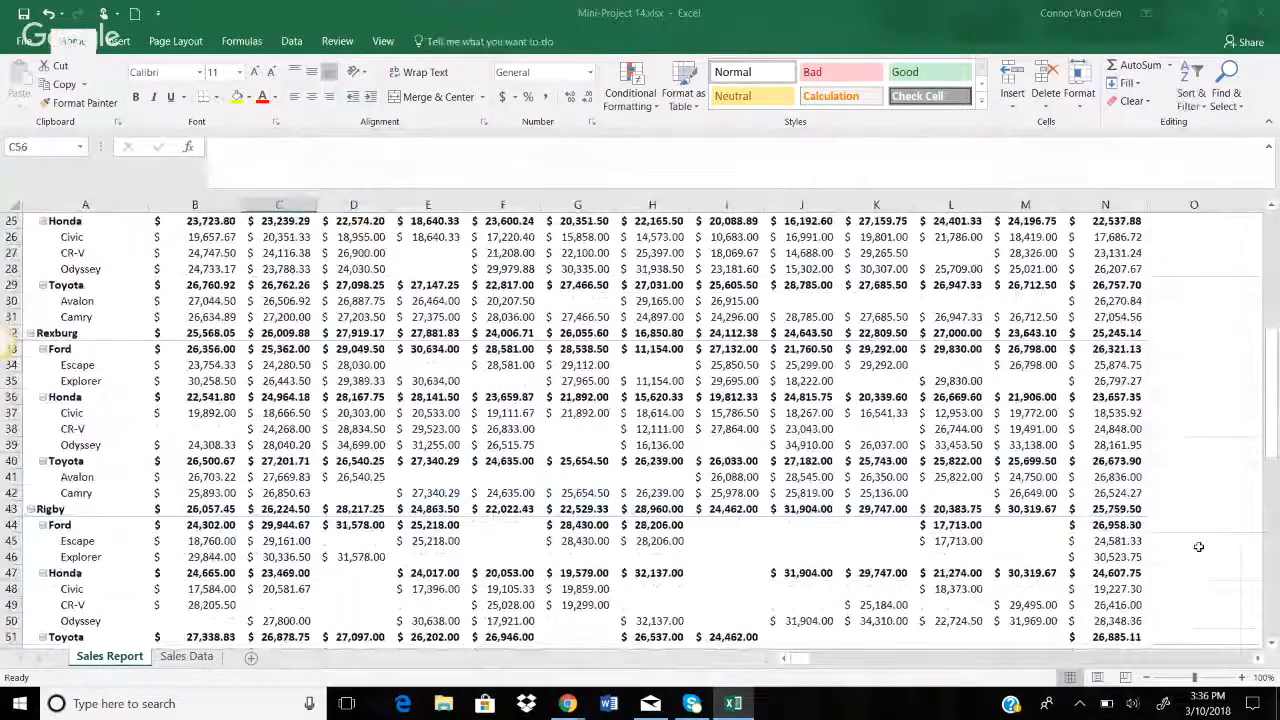
{"action": "scroll", "coordinate": [1199, 547], "scroll_direction": "up", "scroll_amount": 4}
{"action": "left_click", "coordinate": [720, 293]}
{"action": "left_click", "coordinate": [438, 97]}
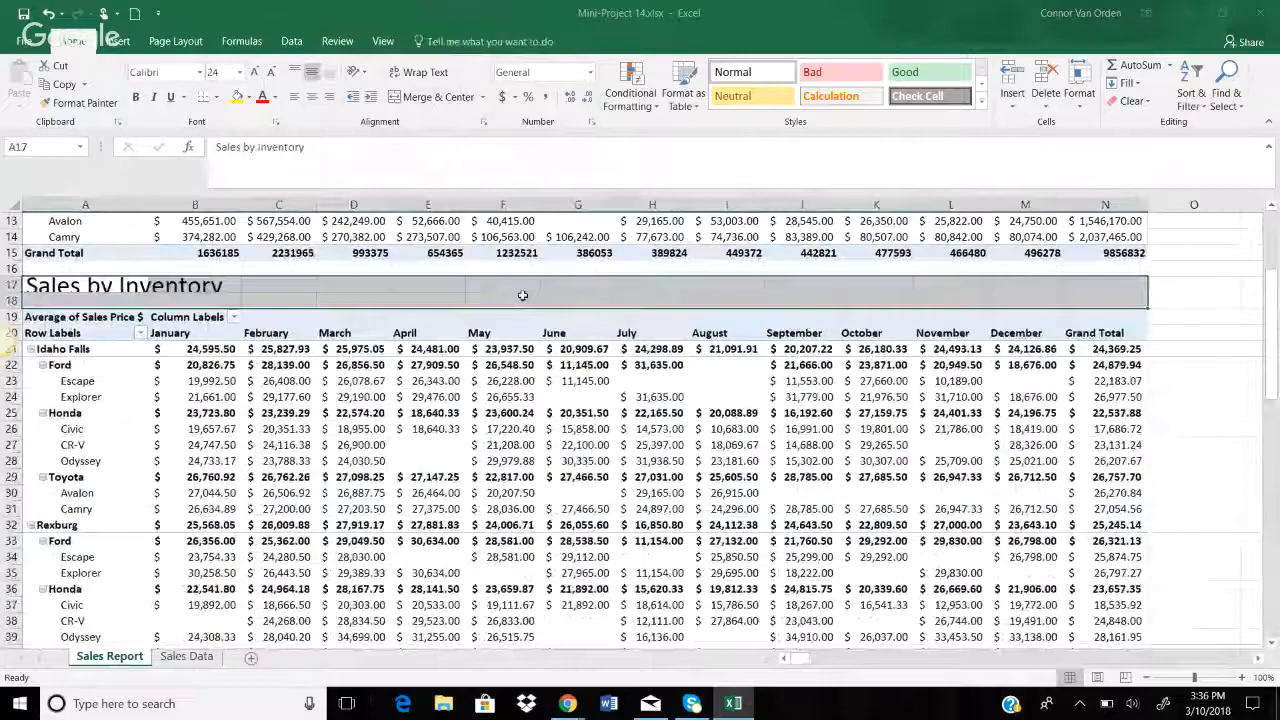
Add Inventory to the Filters area of the Sales by Inventory pivot, accepting the replace-data warning
{"action": "scroll", "coordinate": [572, 422], "scroll_direction": "up", "scroll_amount": 3}
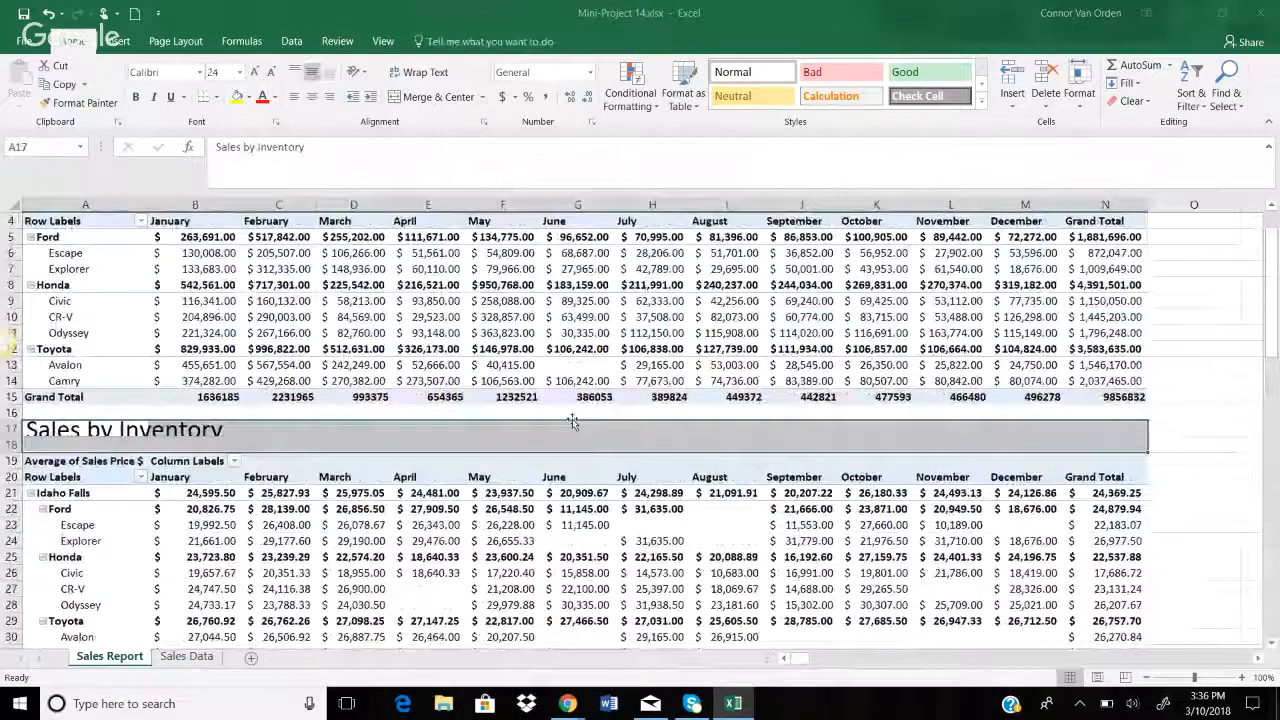
{"action": "left_click", "coordinate": [84, 460]}
{"action": "left_click_drag", "start_coordinate": [1148, 304], "coordinate": [1137, 511]}
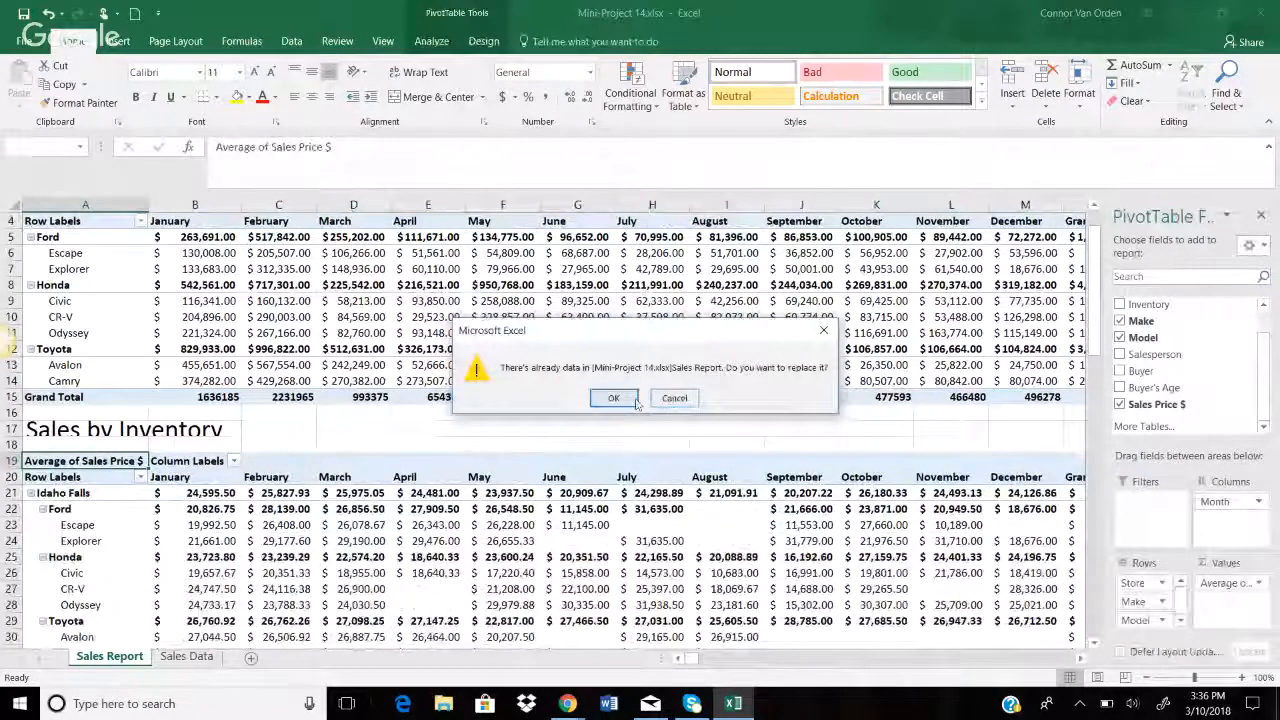
{"action": "left_click", "coordinate": [636, 402]}
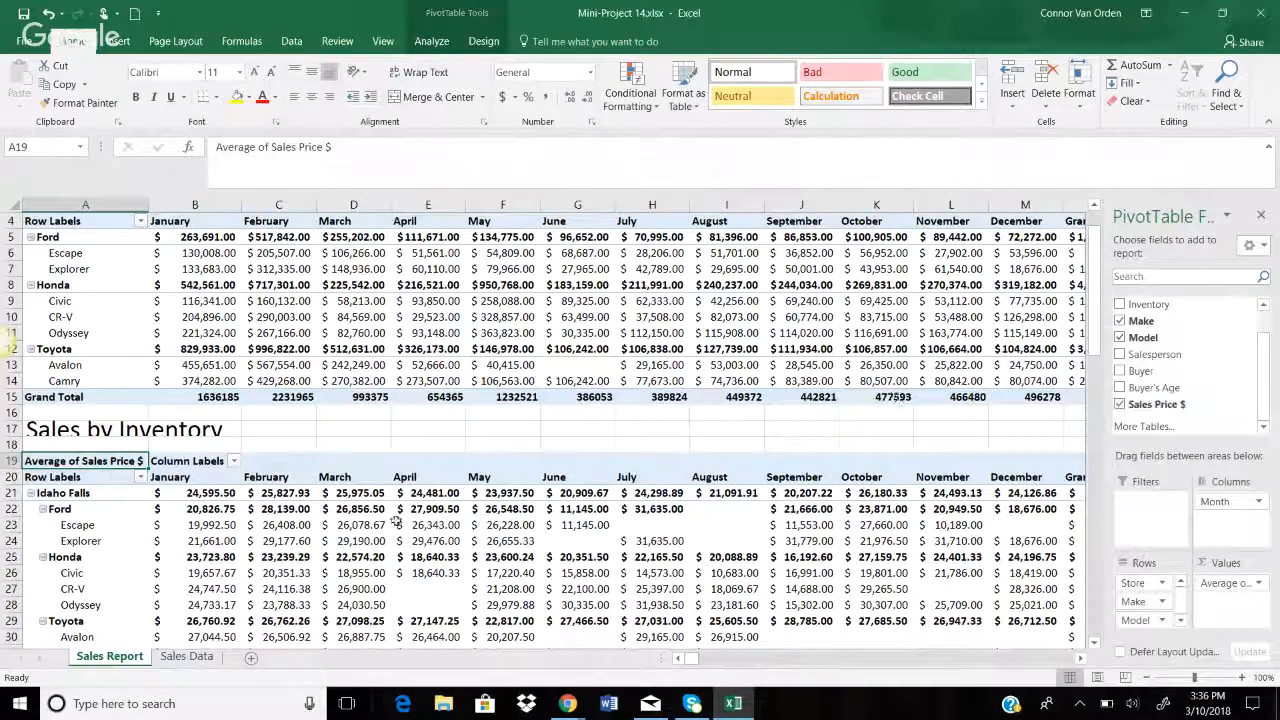
Select from row 19 across and down through the pivot, and confirm replacing the existing data
{"action": "key", "text": "ctrl+shift+Right"}
{"action": "key", "text": "ctrl+shift+Right"}
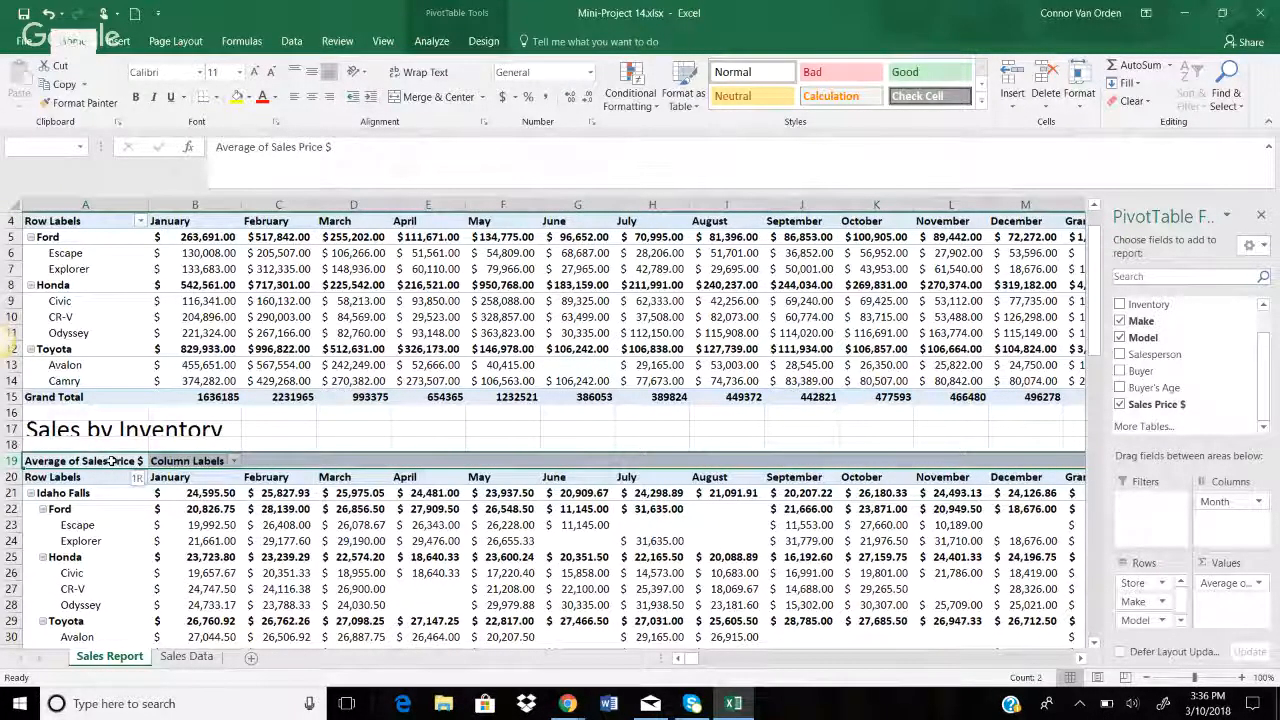
{"action": "key", "text": "ctrl+shift+Down"}
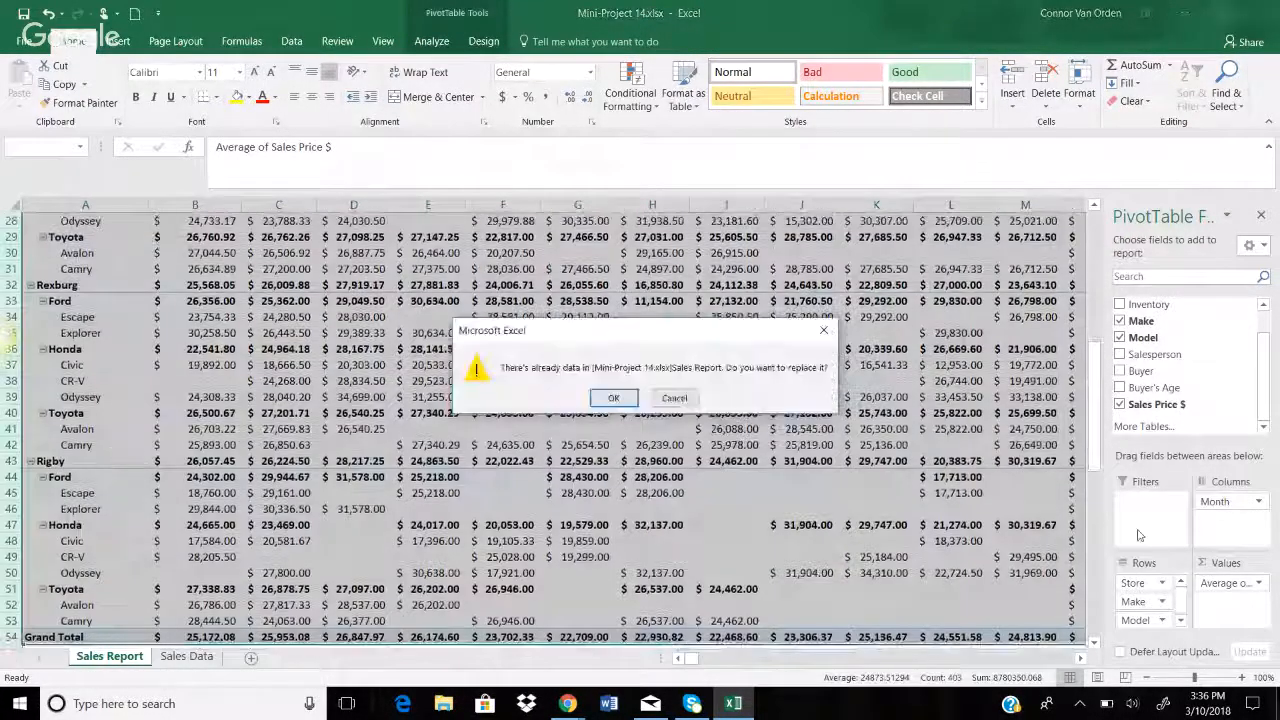
{"action": "left_click", "coordinate": [609, 397]}
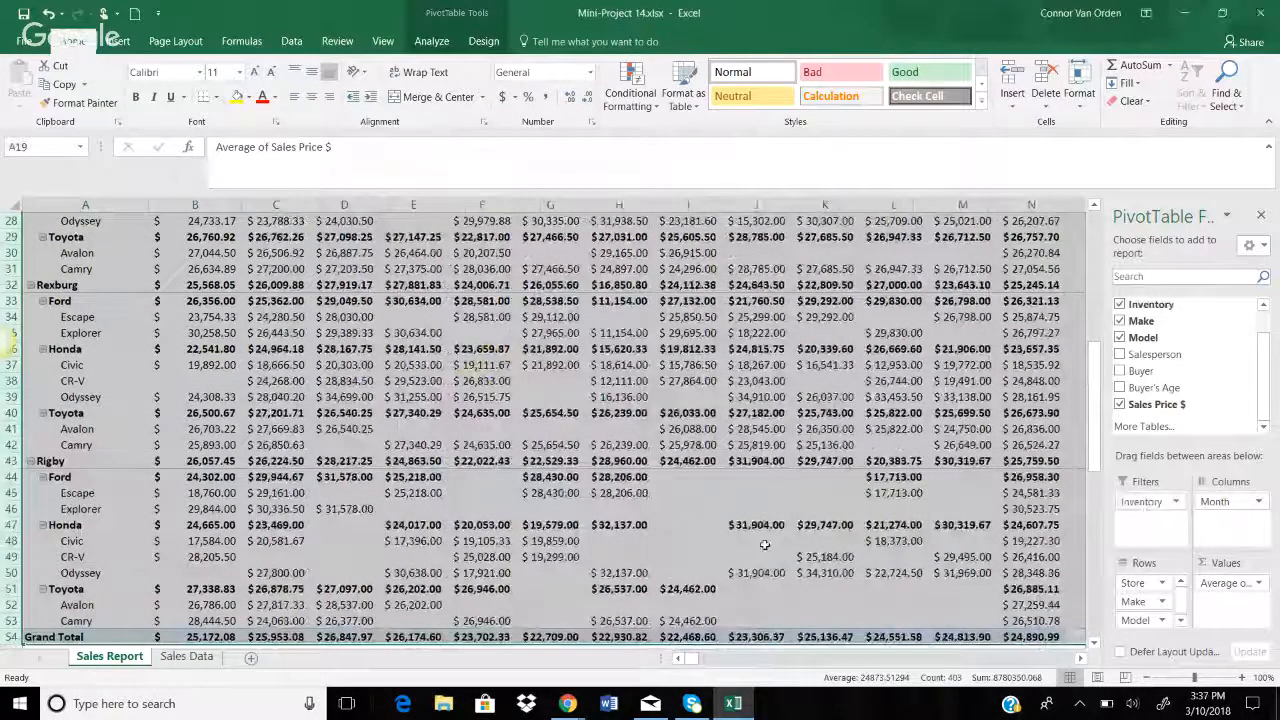
{"action": "scroll", "coordinate": [764, 544], "scroll_direction": "up", "scroll_amount": 7}
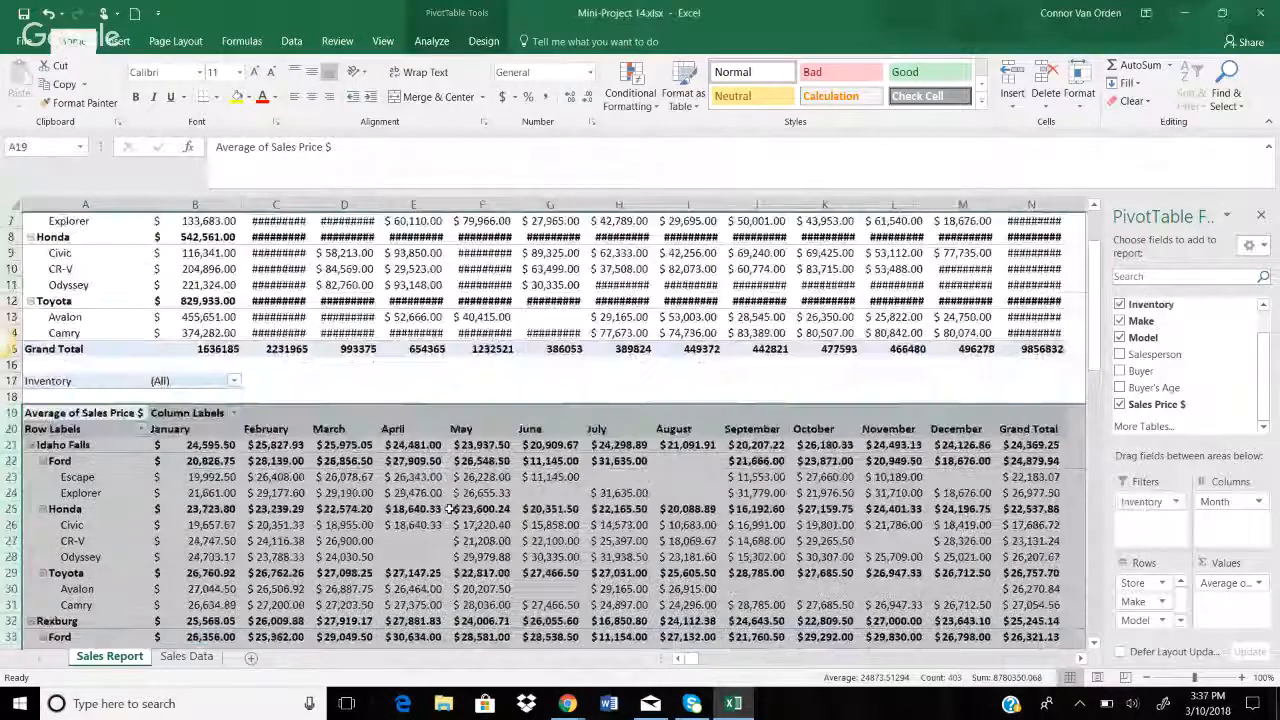
{"action": "left_click", "coordinate": [233, 381]}
{"action": "left_click", "coordinate": [78, 419]}
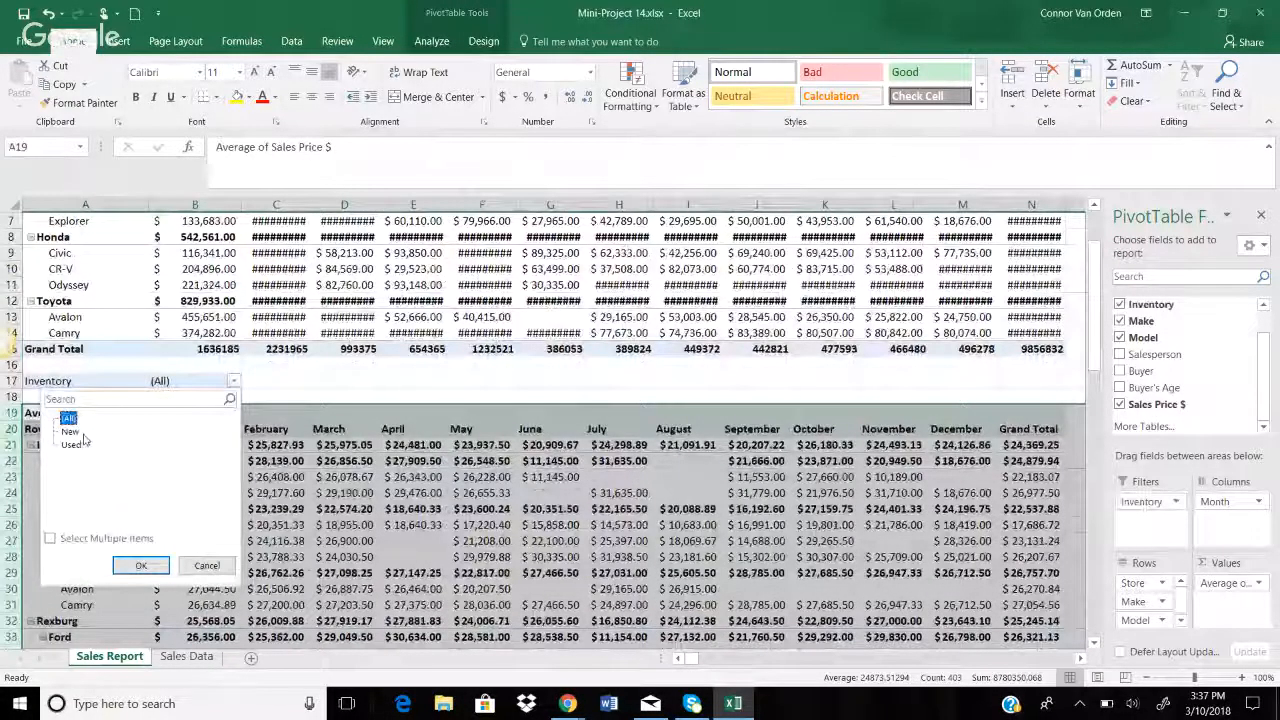
{"action": "left_click", "coordinate": [141, 566]}
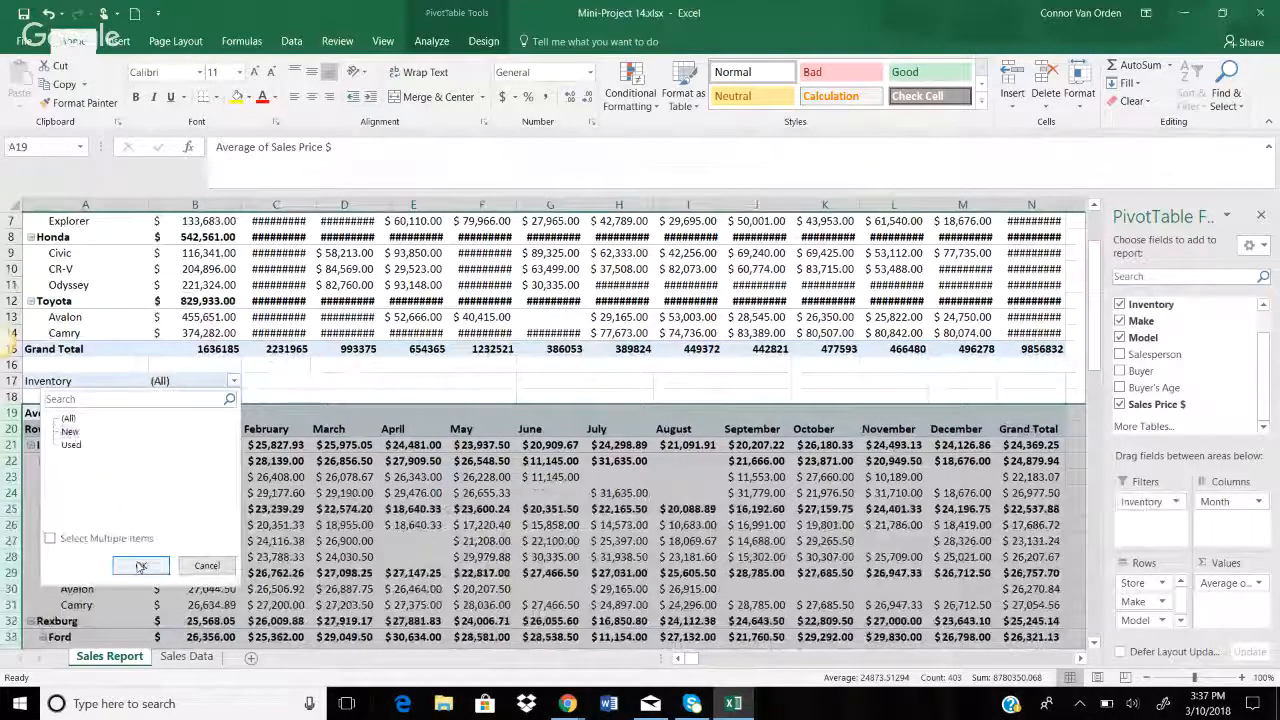
{"action": "left_click", "coordinate": [233, 381]}
{"action": "left_click", "coordinate": [144, 431]}
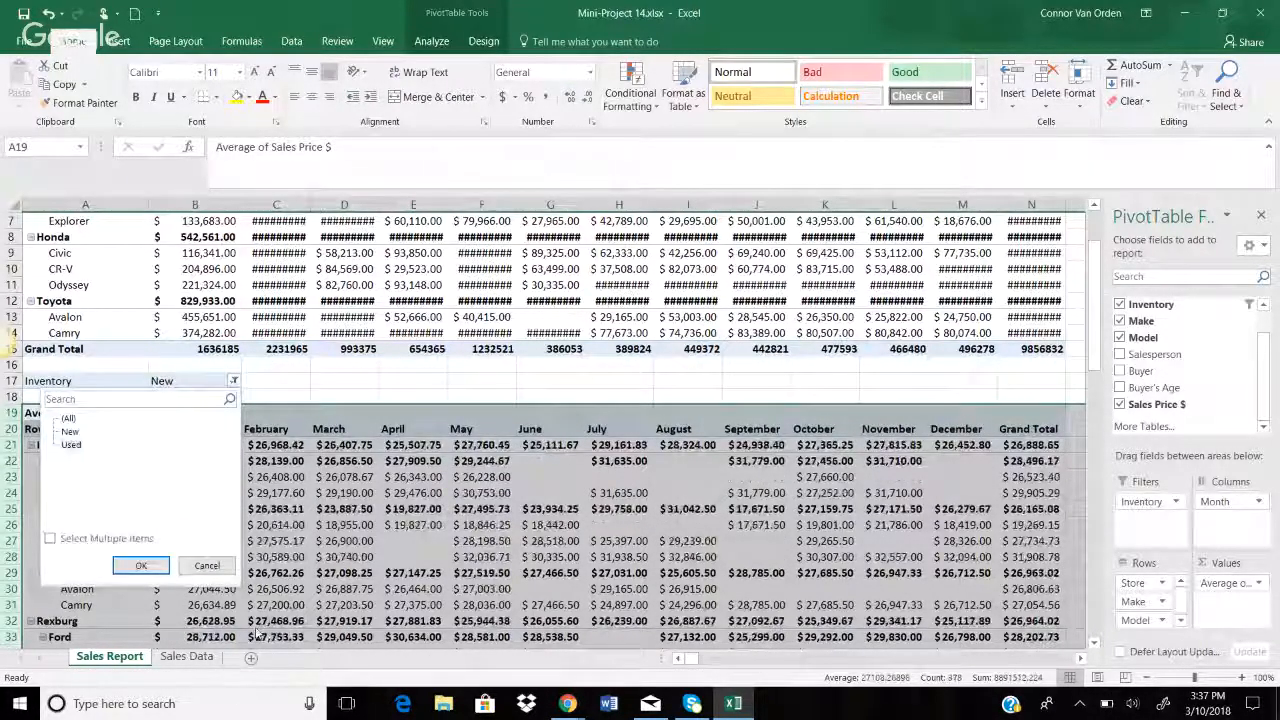
{"action": "left_click", "coordinate": [141, 566]}
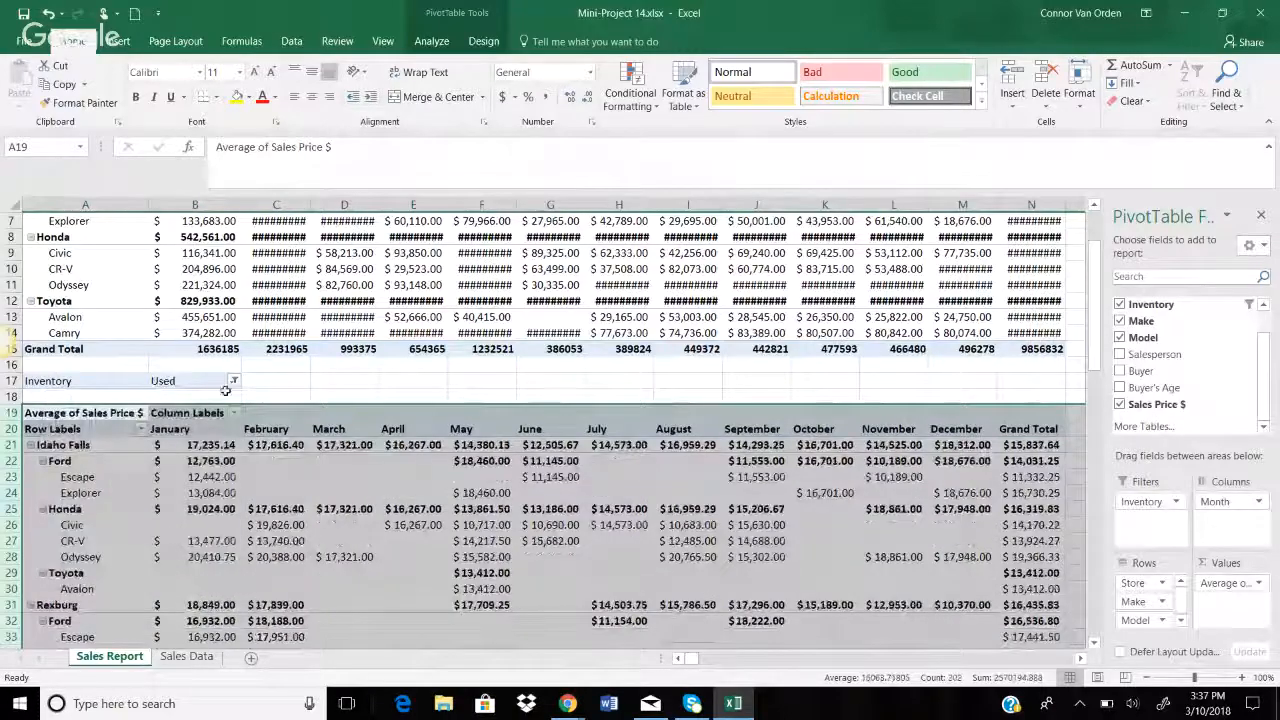
{"action": "left_click", "coordinate": [233, 381]}
{"action": "left_click", "coordinate": [67, 417]}
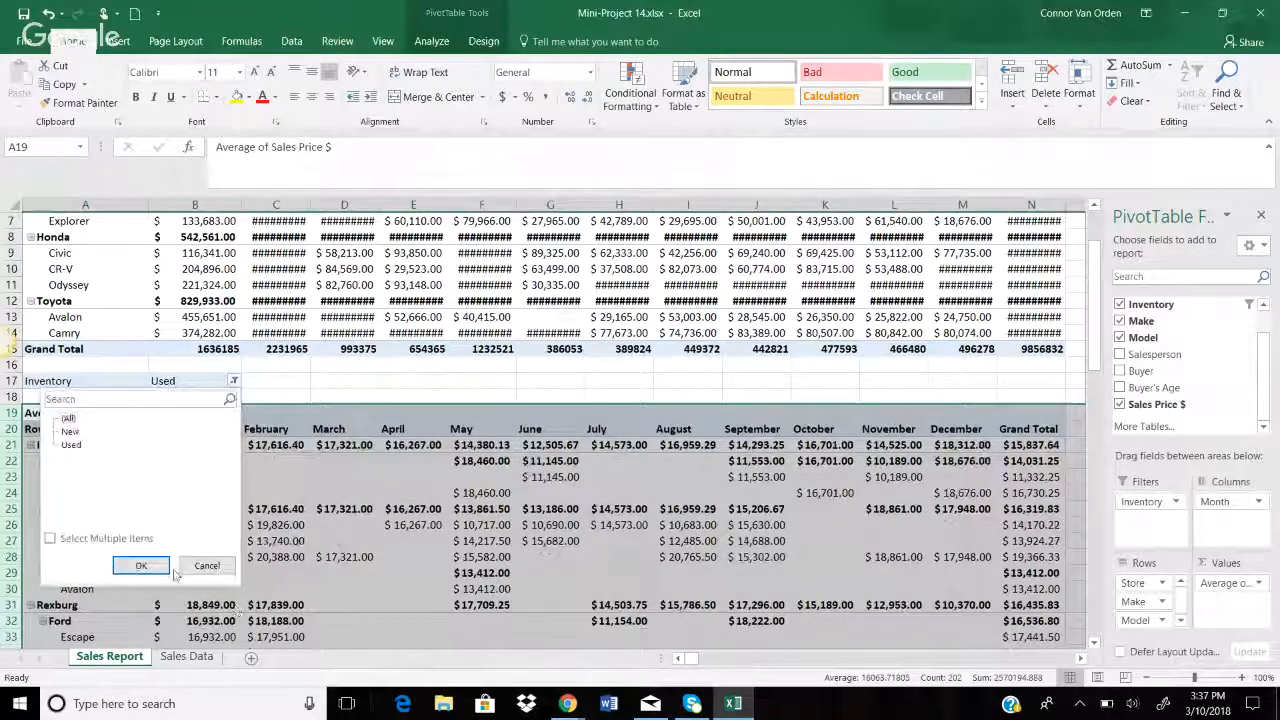
{"action": "left_click", "coordinate": [141, 566]}
{"action": "left_click", "coordinate": [70, 381]}
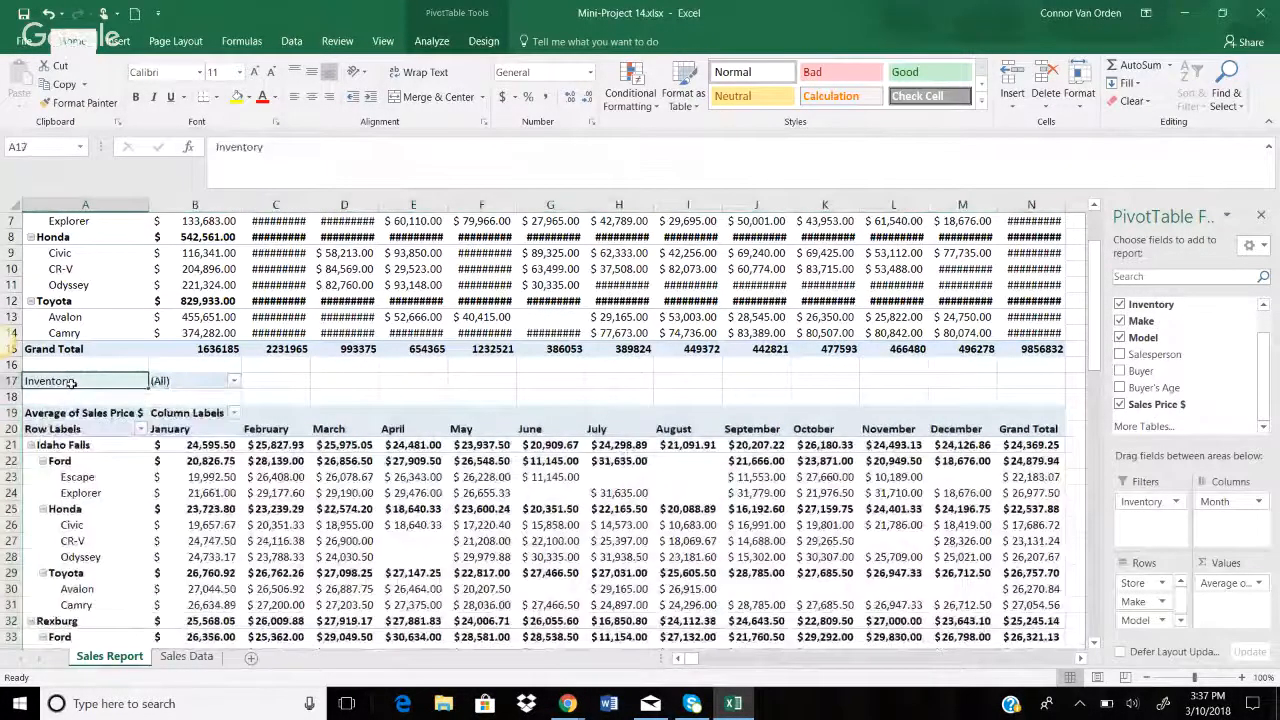
Select A17:N54 and move the block down two rows to start at A19
{"action": "key", "text": "ctrl+shift+End"}
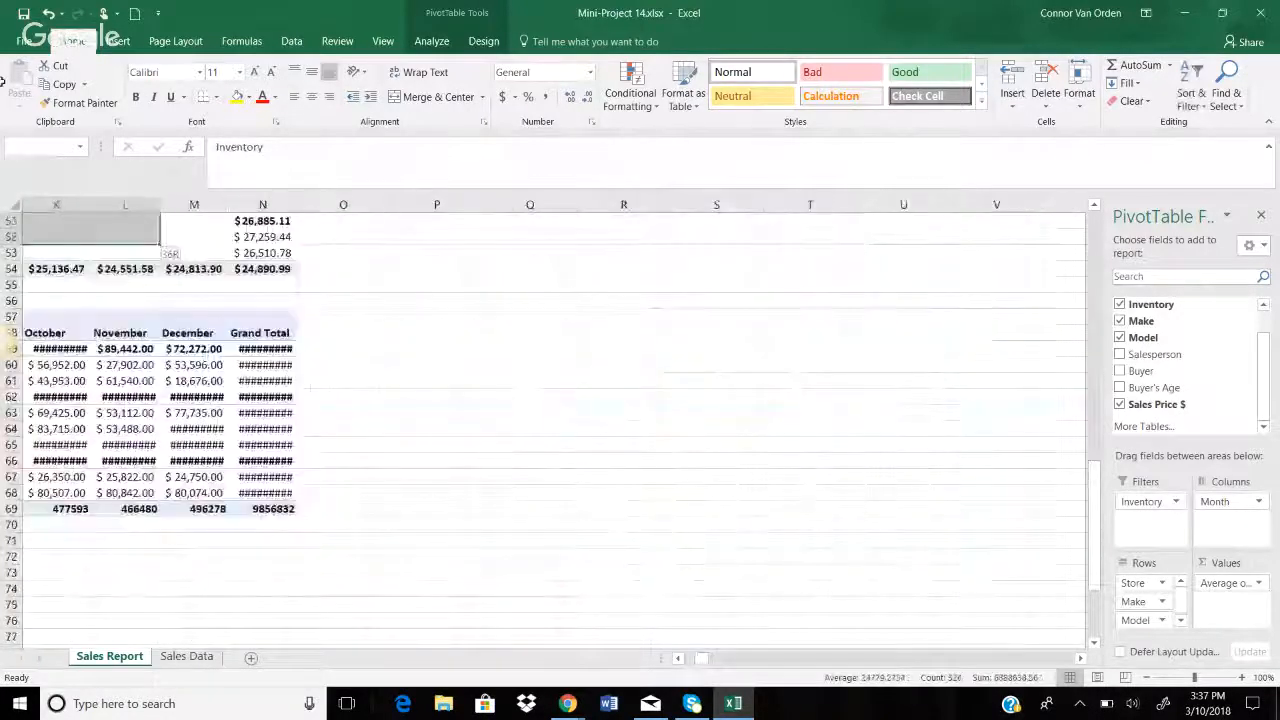
{"action": "scroll", "coordinate": [540, 420], "scroll_direction": "up", "scroll_amount": 9}
{"action": "left_click", "coordinate": [478, 437], "text": "shift"}
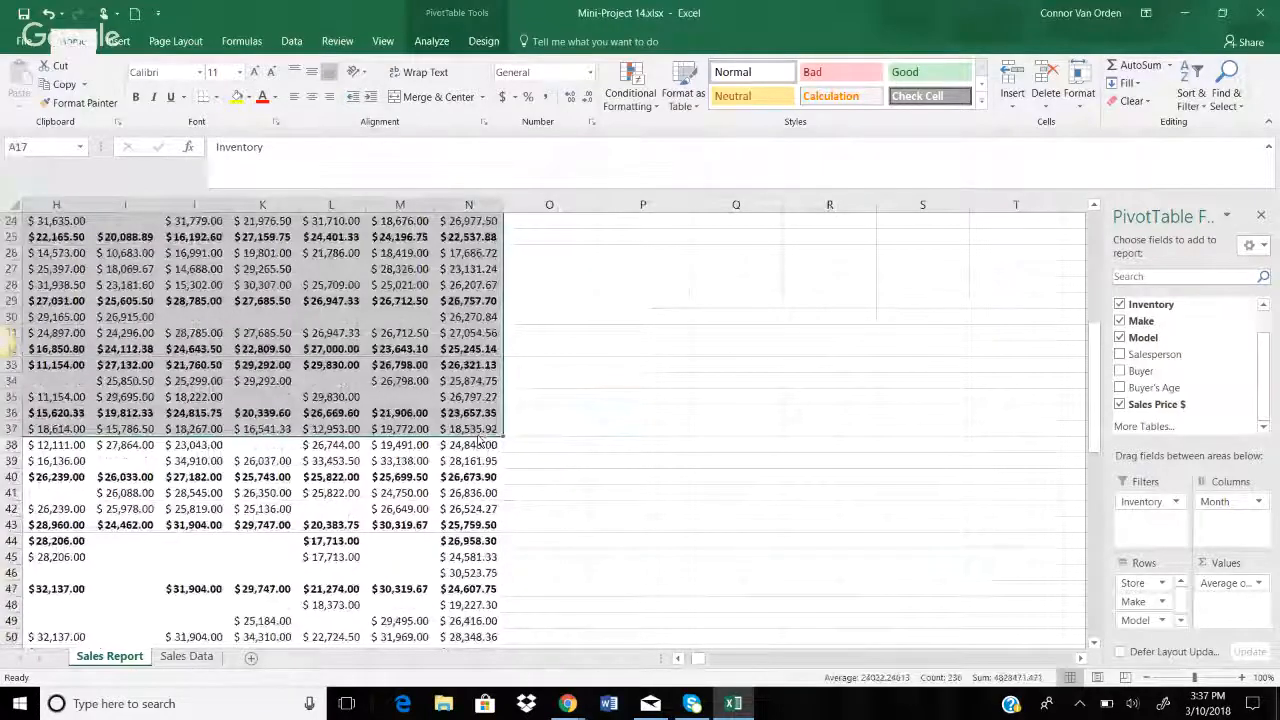
{"action": "key", "text": "ctrl+shift+Down"}
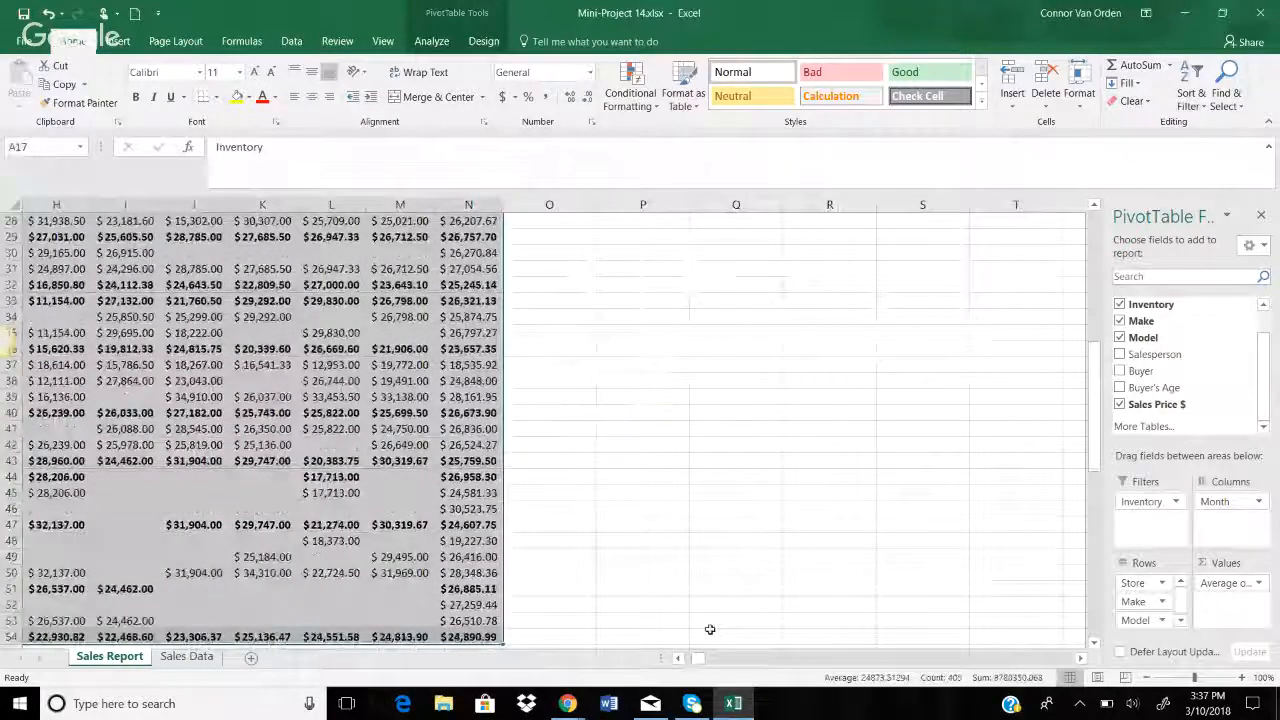
{"action": "scroll", "coordinate": [709, 629], "scroll_direction": "left", "scroll_amount": 3}
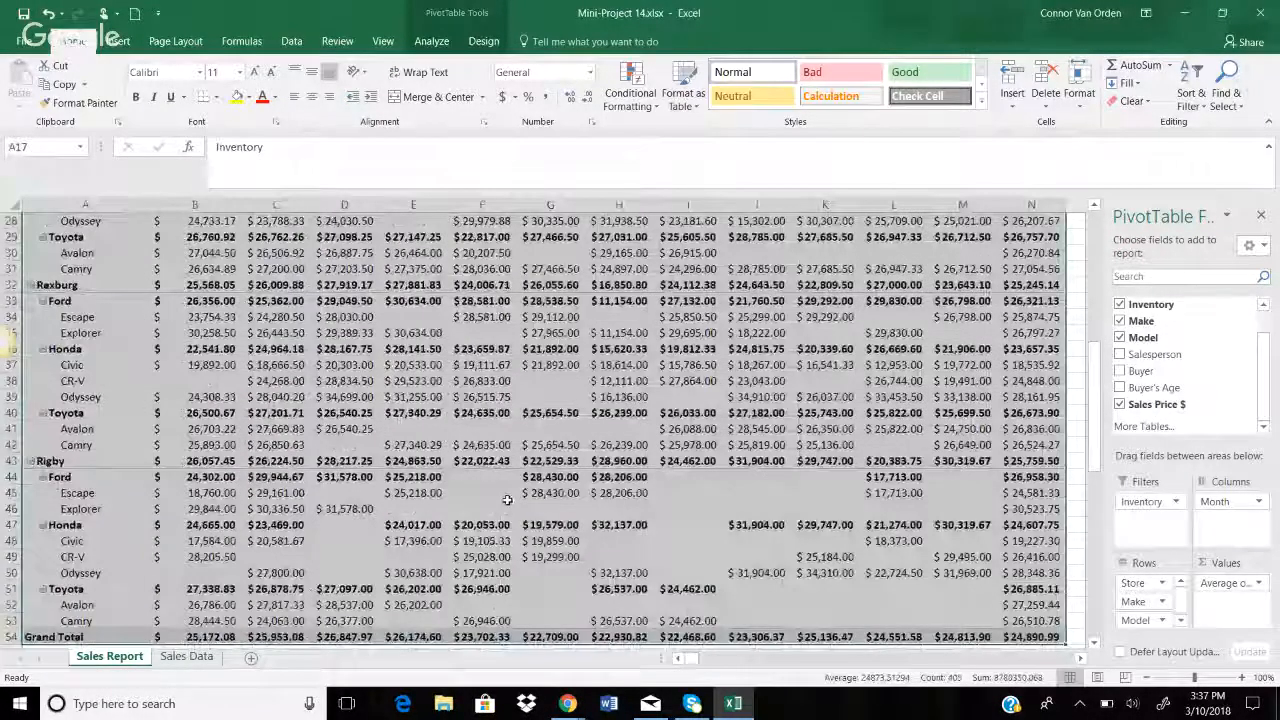
{"action": "scroll", "coordinate": [507, 499], "scroll_direction": "up", "scroll_amount": 8}
{"action": "left_click_drag", "start_coordinate": [490, 469], "coordinate": [492, 505]}
Reset row 19 to its standard height
{"action": "scroll", "coordinate": [490, 500], "scroll_direction": "down", "scroll_amount": 2}
{"action": "left_click_drag", "start_coordinate": [16, 403], "coordinate": [16, 406]}
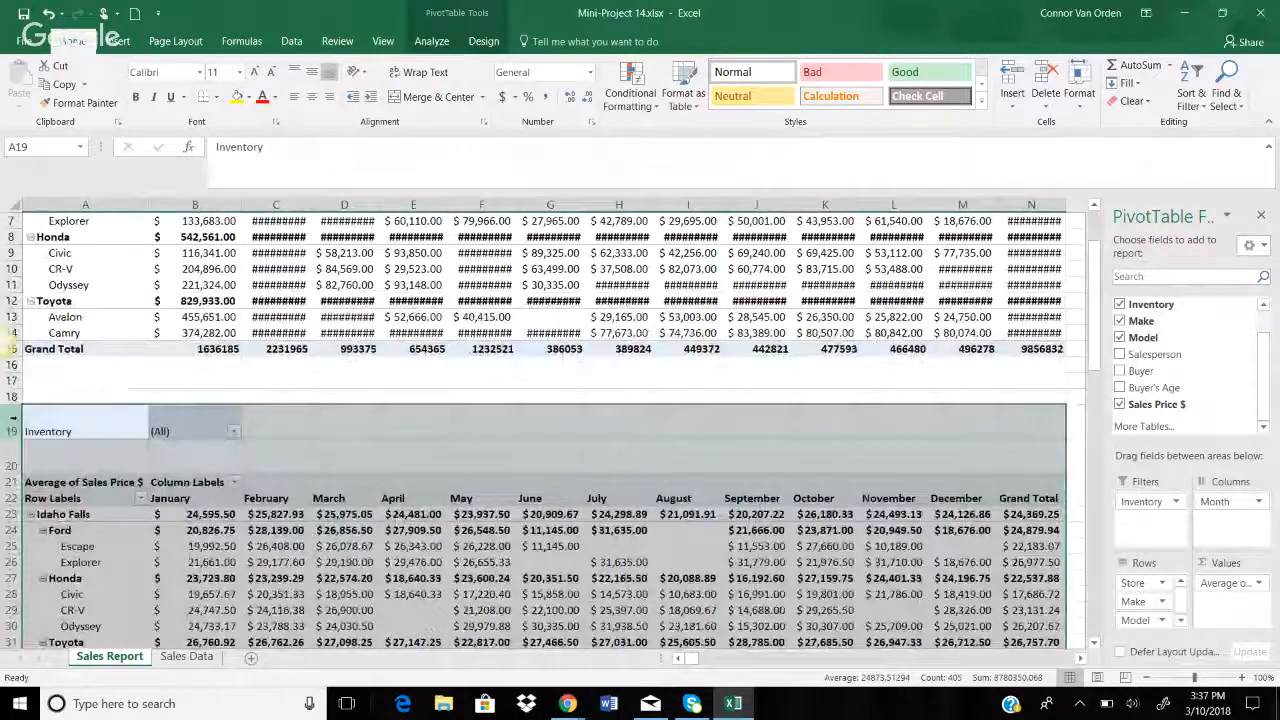
{"action": "double_click", "coordinate": [14, 439]}
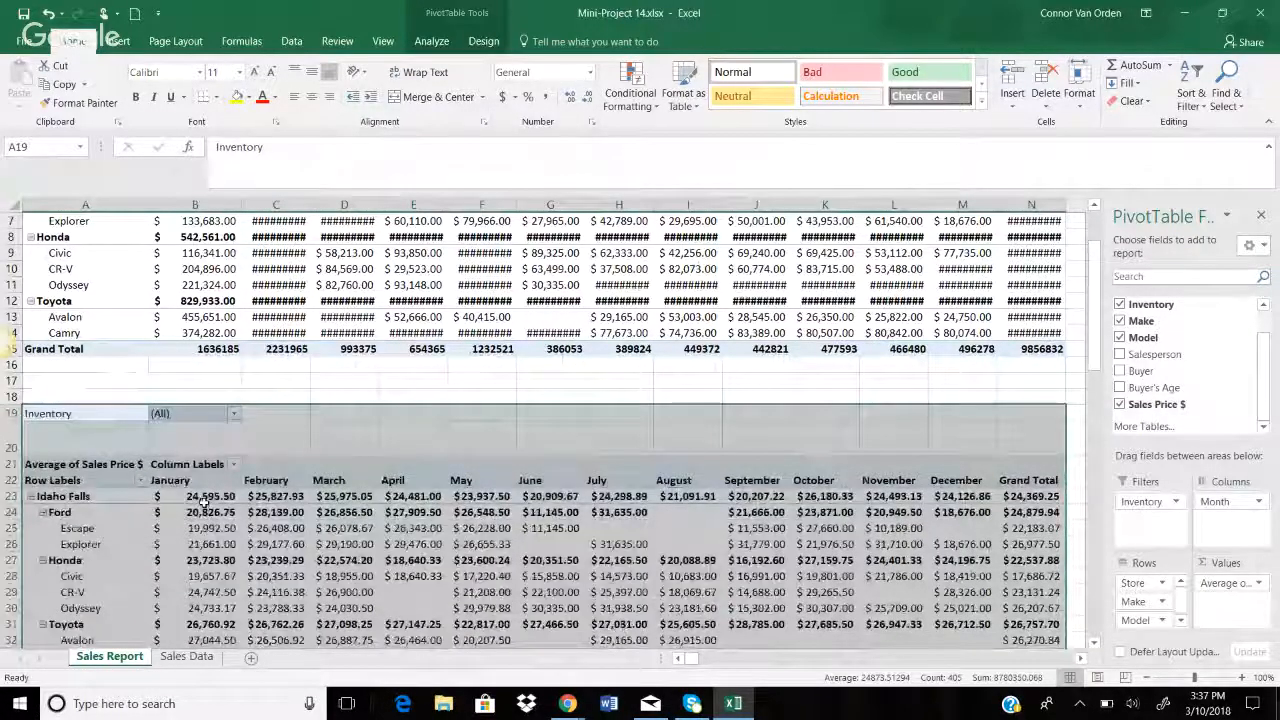
{"action": "scroll", "coordinate": [205, 503], "scroll_direction": "down", "scroll_amount": 2}
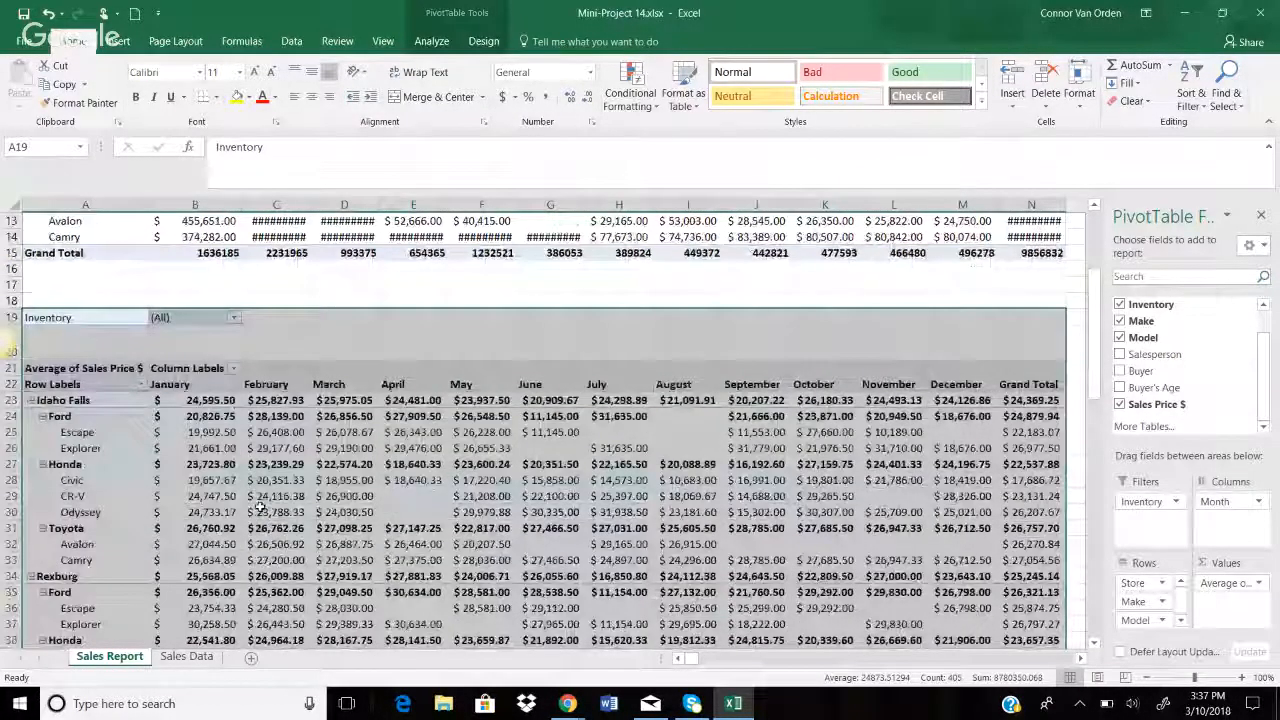
{"action": "scroll", "coordinate": [240, 484], "scroll_direction": "down", "scroll_amount": 11}
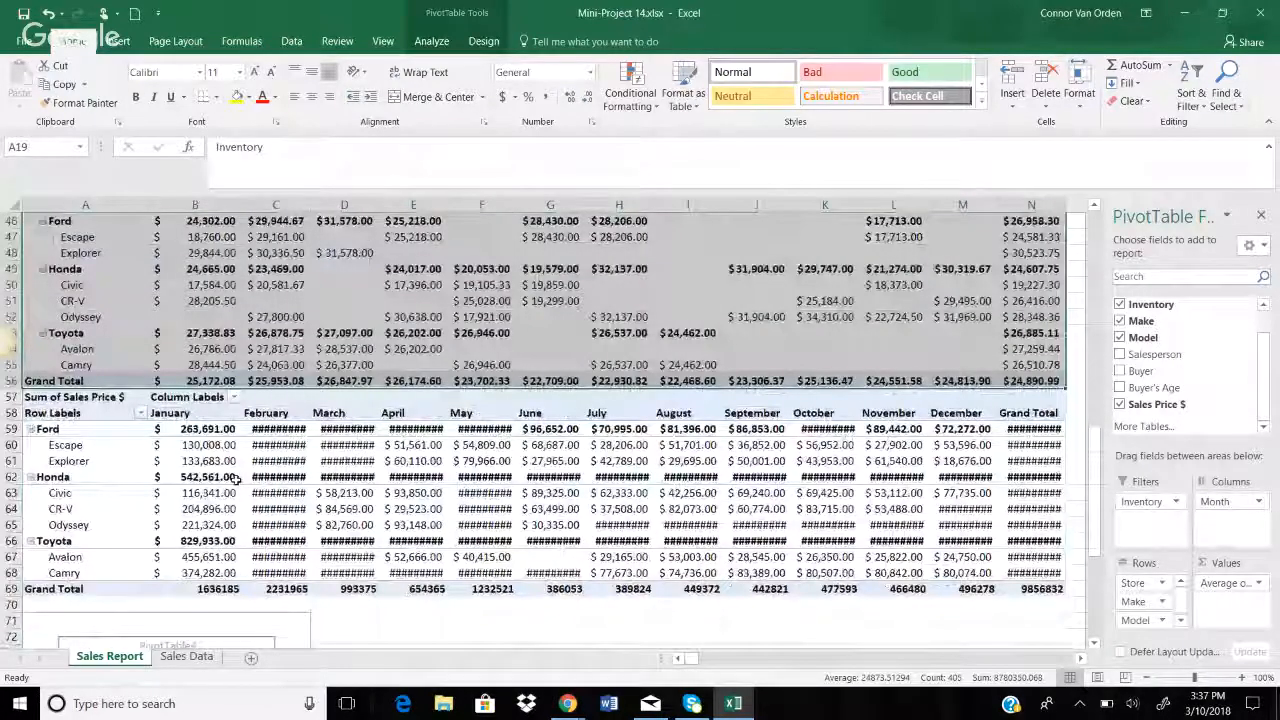
Bring the Sum of Sales Price pivot at A57 into view and select it
{"action": "left_click_drag", "start_coordinate": [110, 396], "coordinate": [817, 430]}
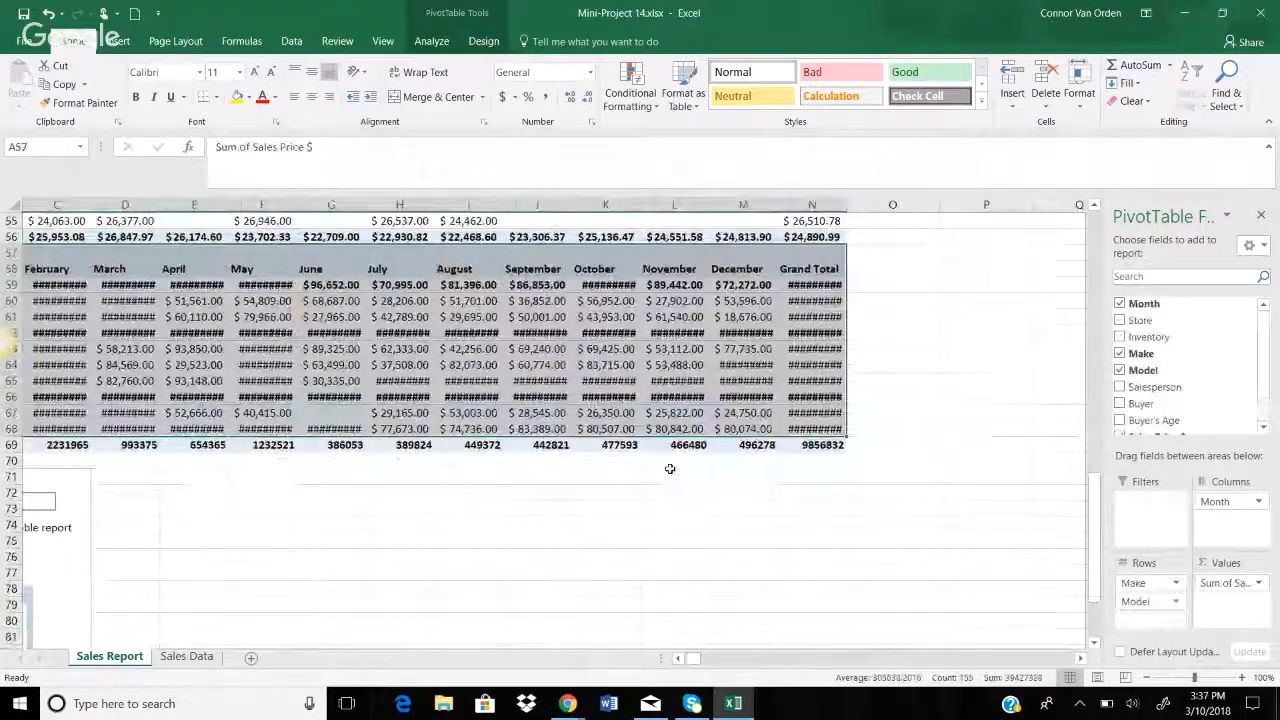
{"action": "left_click", "coordinate": [673, 474]}
{"action": "left_click", "coordinate": [786, 659]}
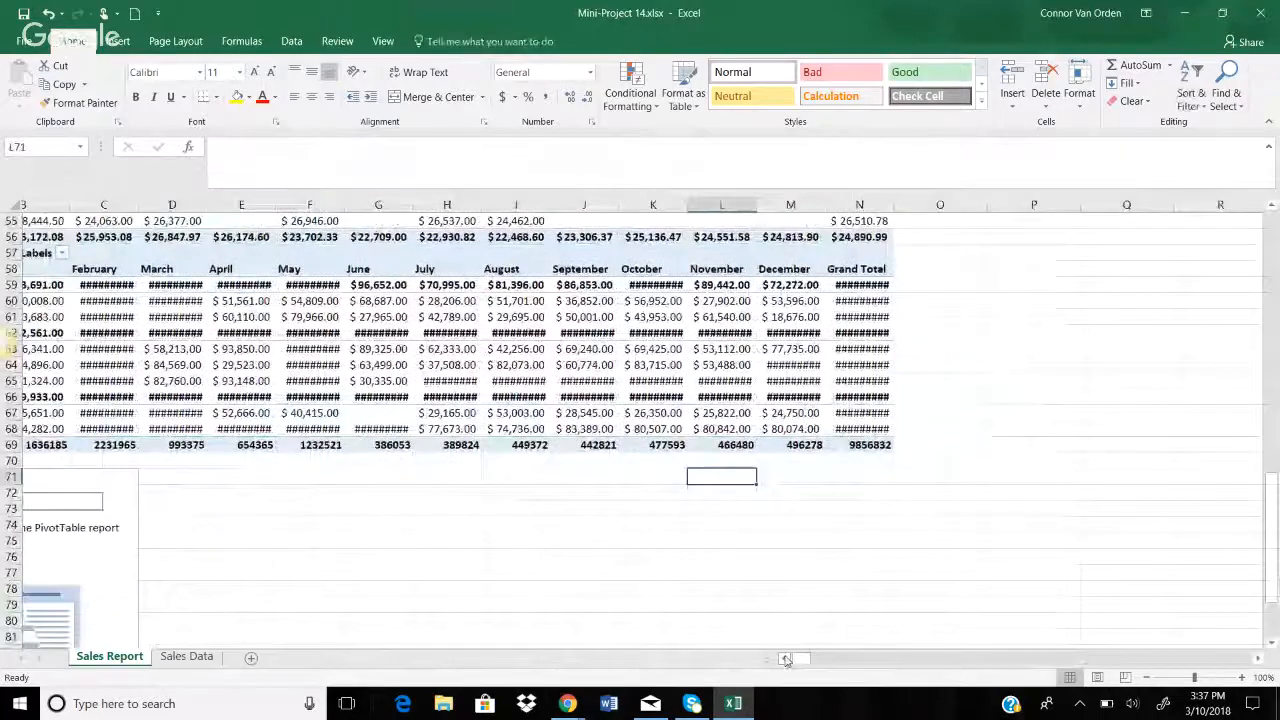
{"action": "left_click", "coordinate": [786, 660]}
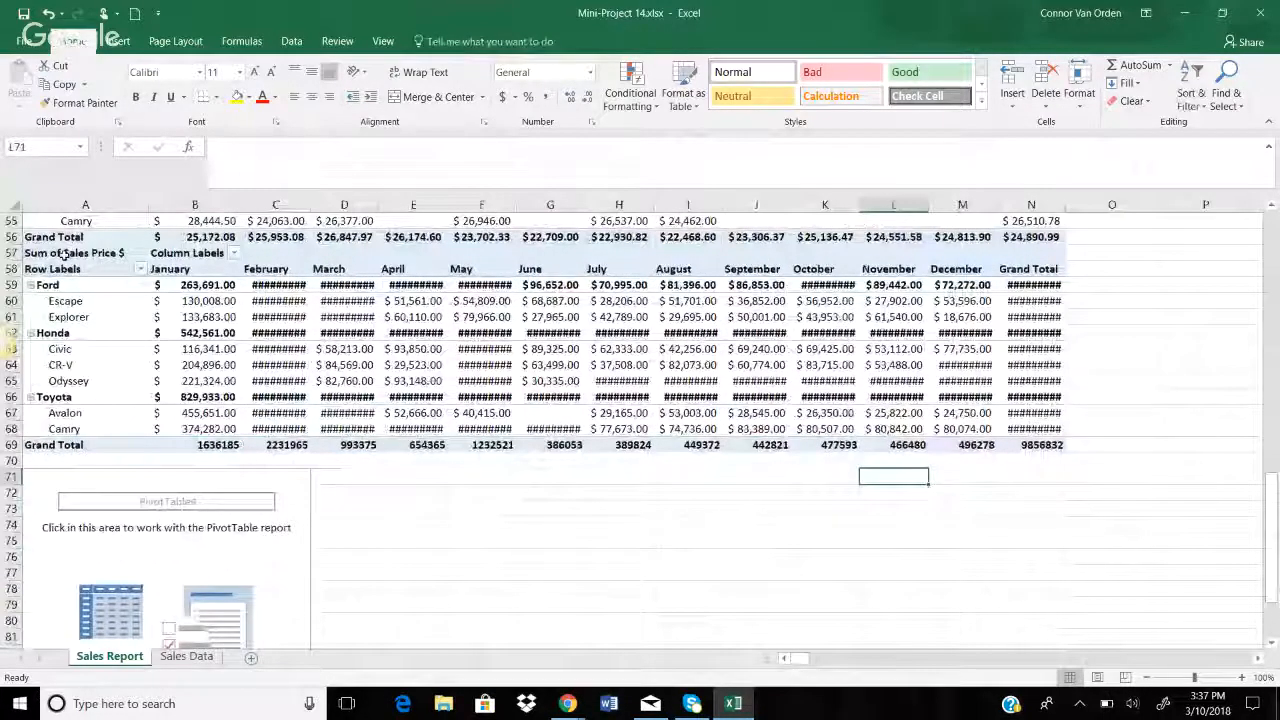
{"action": "left_click_drag", "start_coordinate": [65, 254], "coordinate": [1040, 460]}
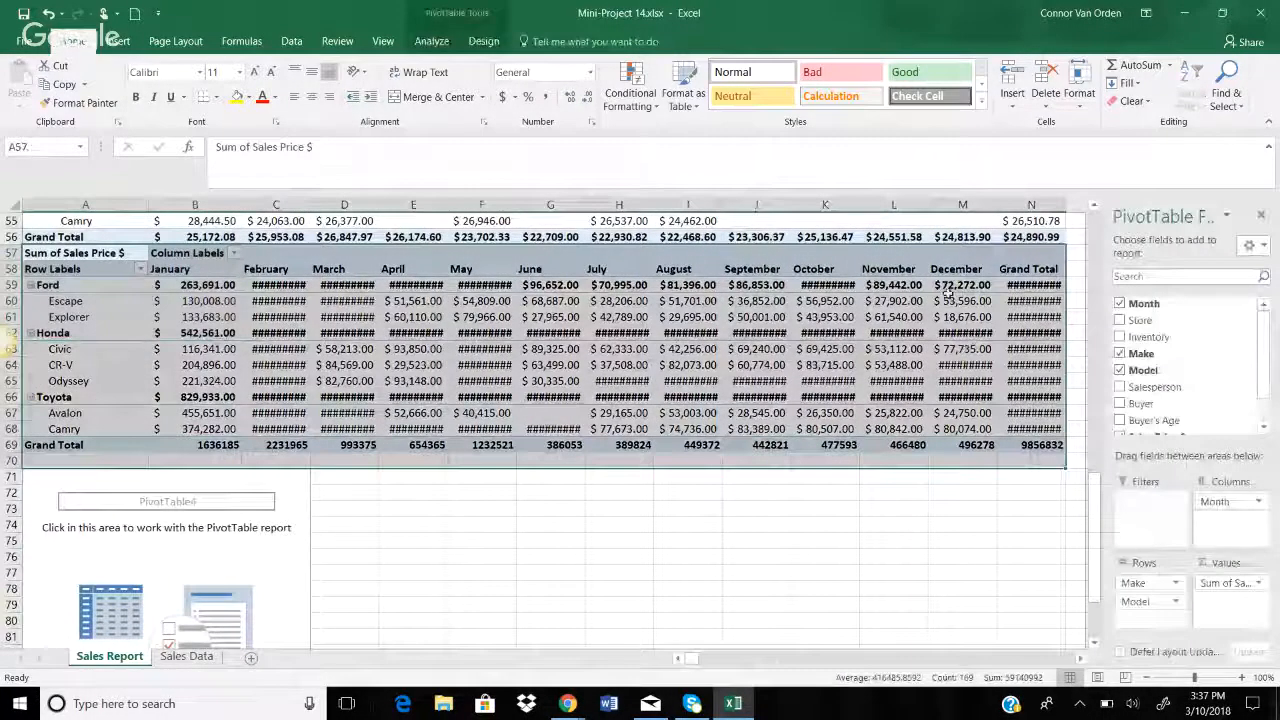
Select header row 57, minimize Excel and maximize the Chrome Hangouts window
{"action": "left_click", "coordinate": [945, 252]}
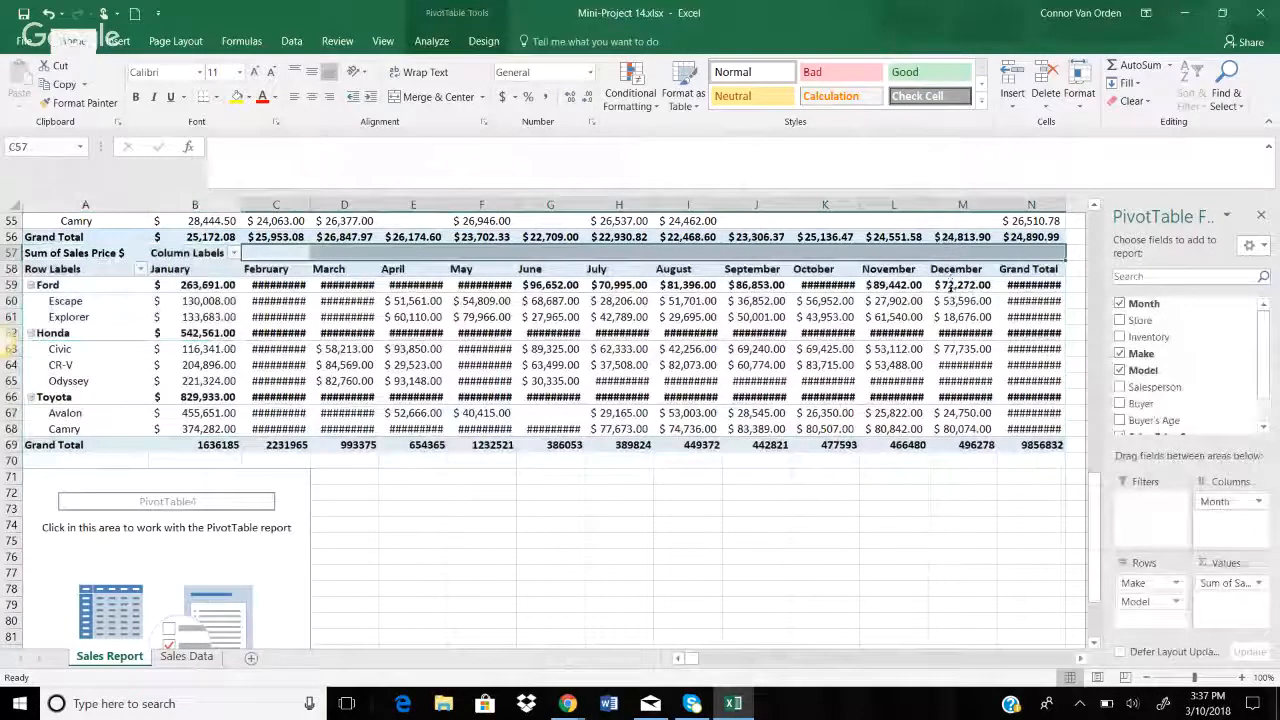
{"action": "left_click", "coordinate": [1197, 15]}
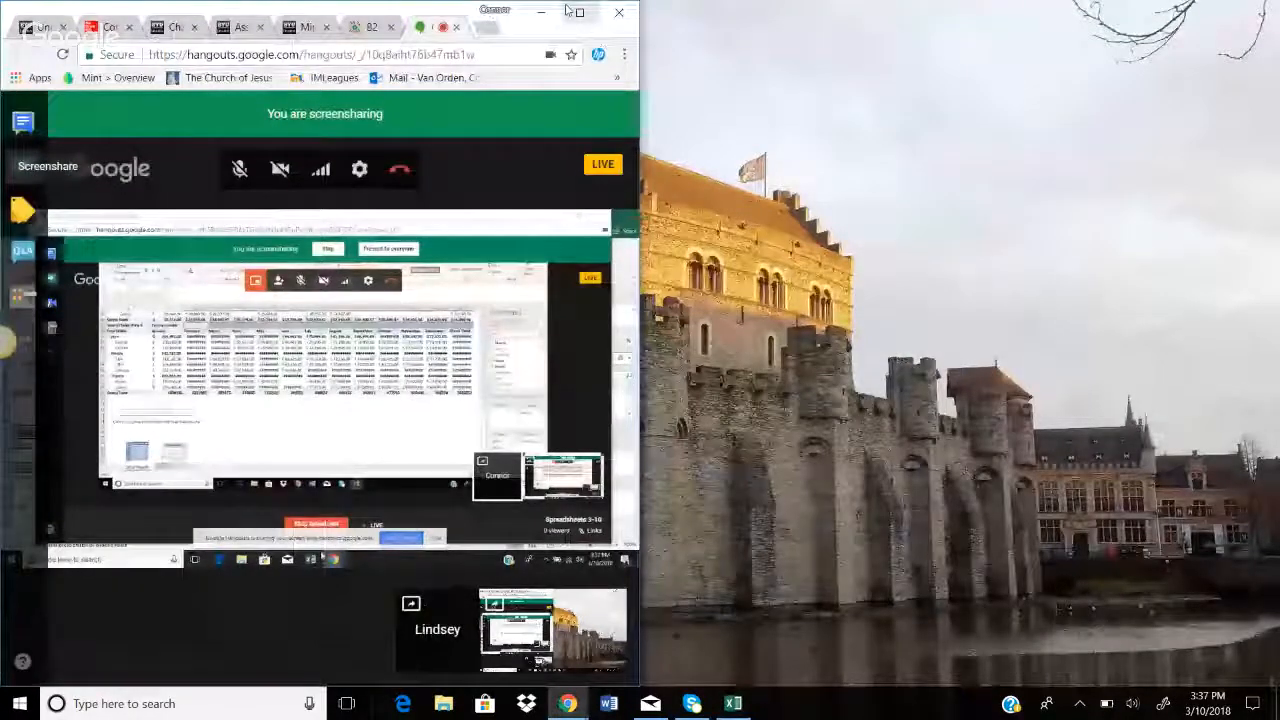
{"action": "left_click", "coordinate": [579, 12]}
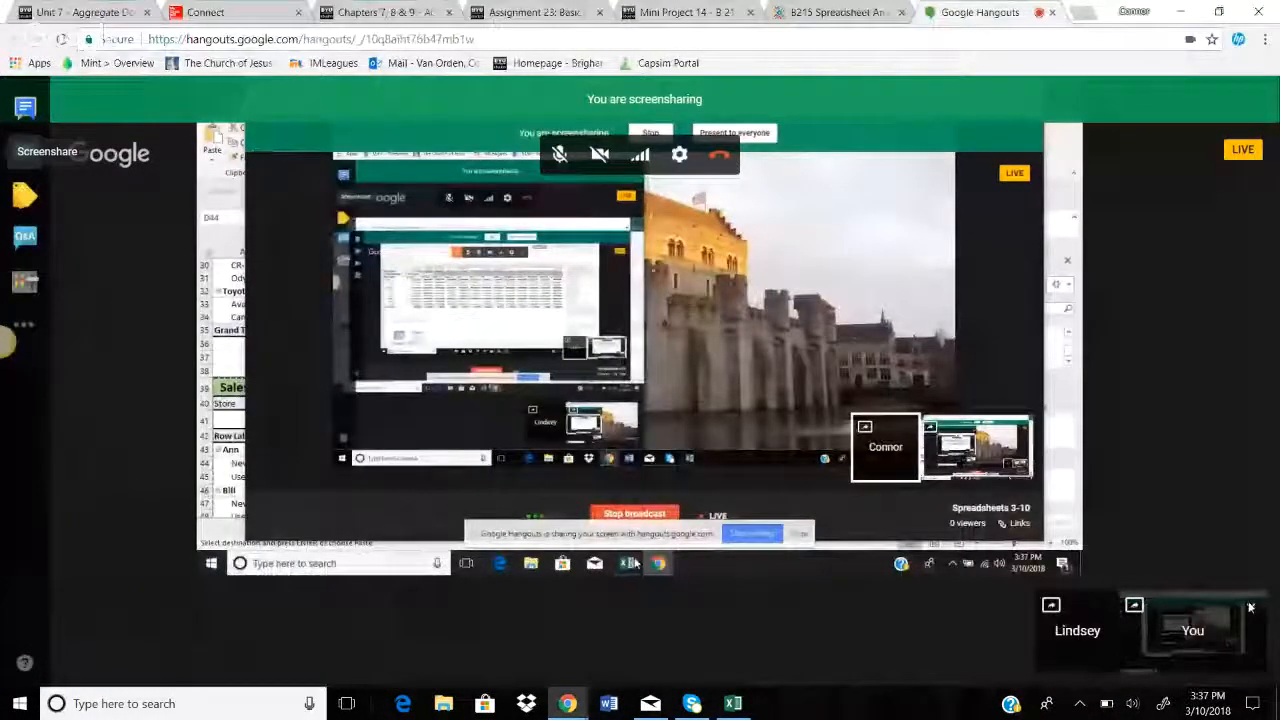